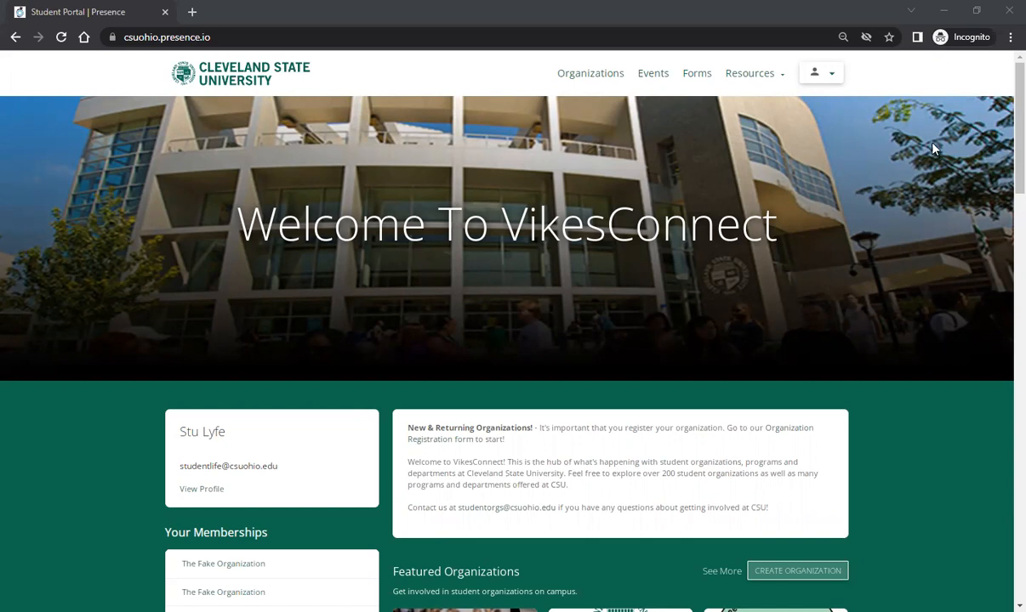
Step: Open the admin dashboard and go to its Finance section
left_click(836, 76)
left_click(790, 133)
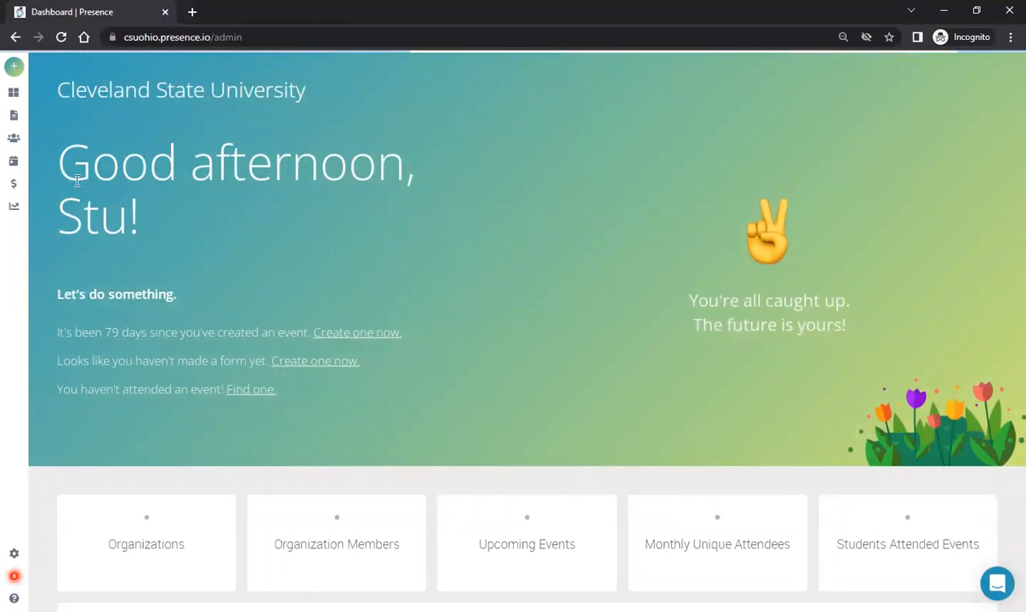
mouse_move(23, 180)
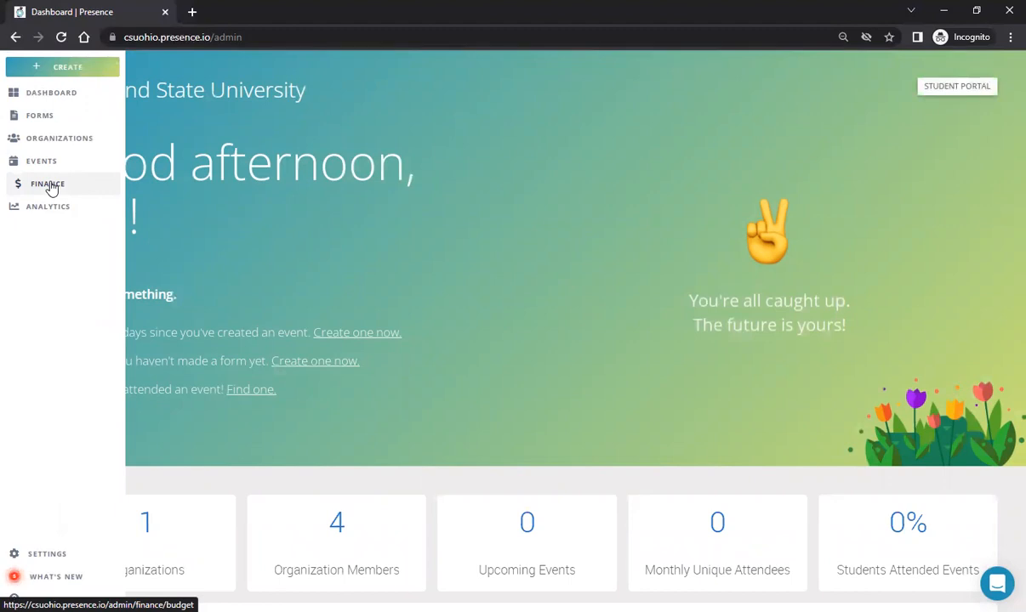
left_click(50, 188)
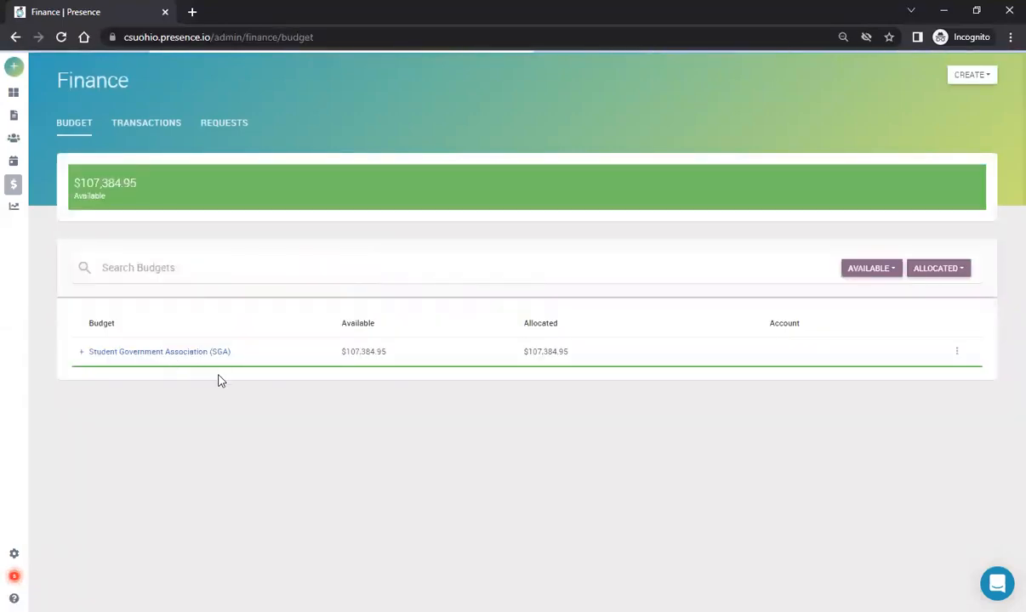
Step: View The Fake Organization's budget page under Student Government Association (SGA), and return to the overall budget list
left_click(81, 352)
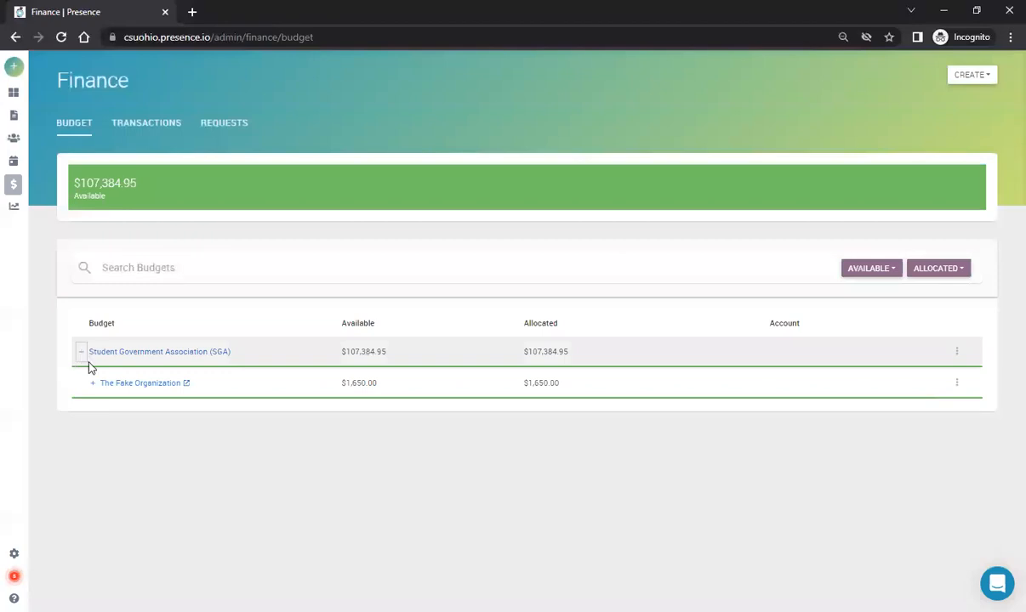
left_click(156, 387)
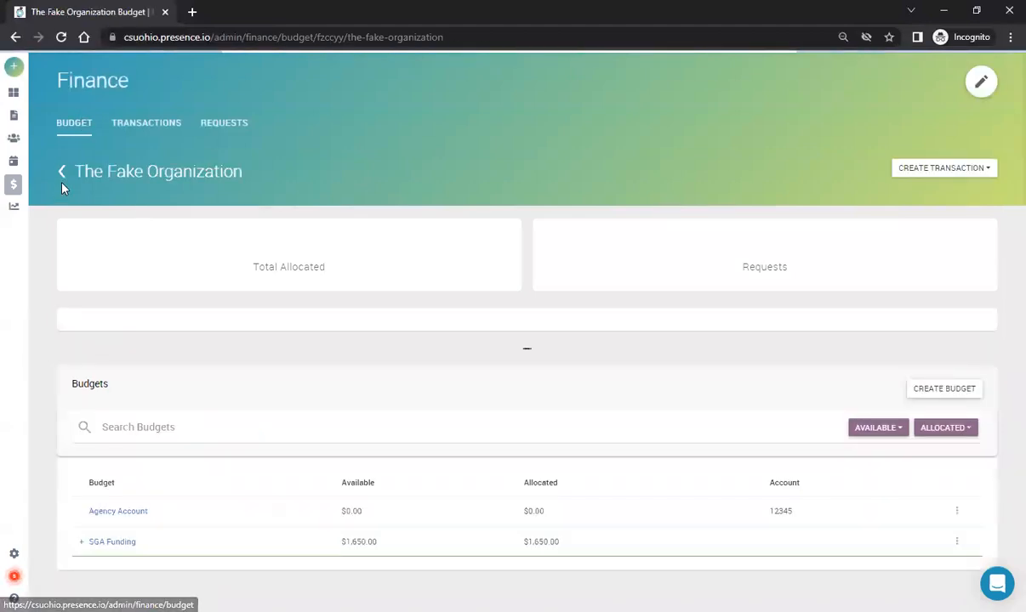
left_click(60, 169)
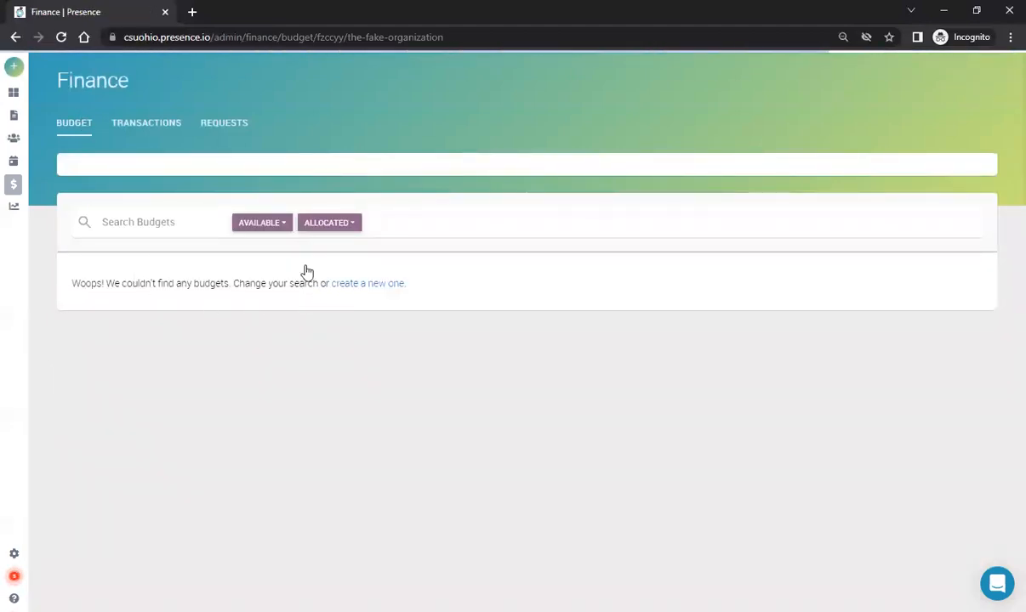
left_click(81, 132)
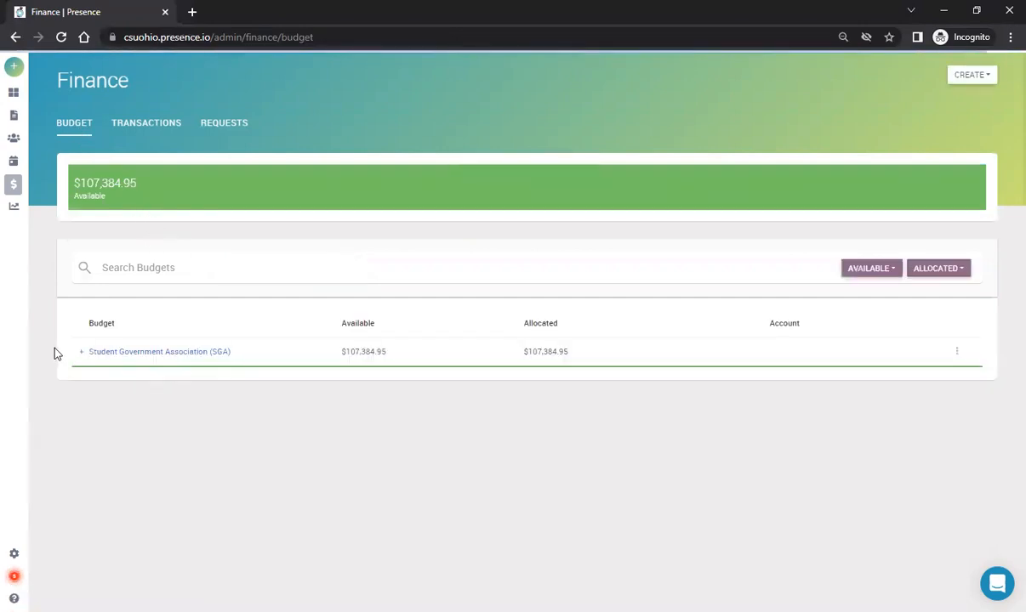
Step: Expand the Student Government Association (SGA) budget down to The Fake Organization's SGA Funding sub-budgets
left_click(81, 352)
left_click(93, 385)
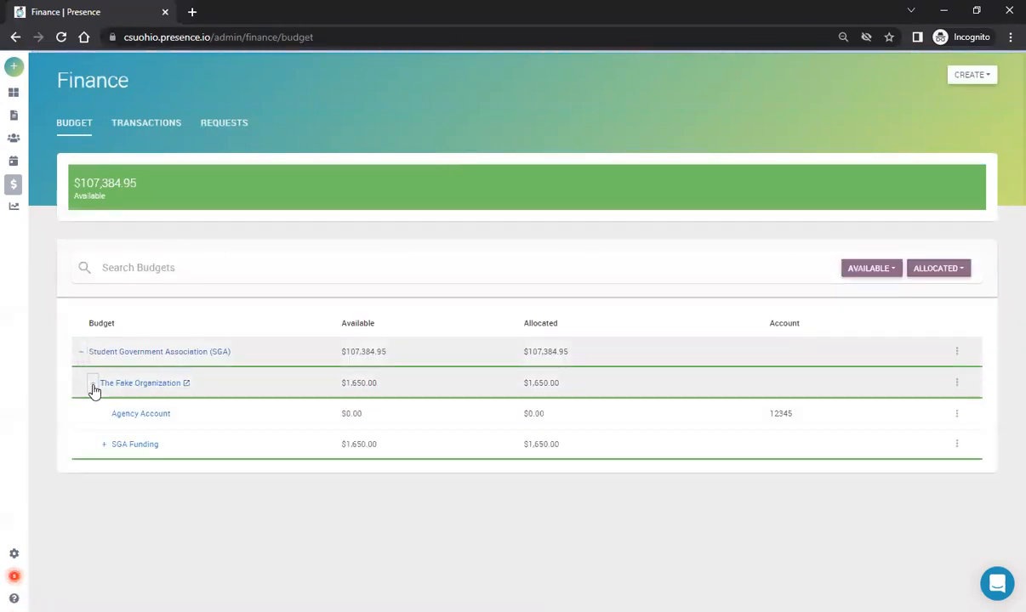
left_click(102, 444)
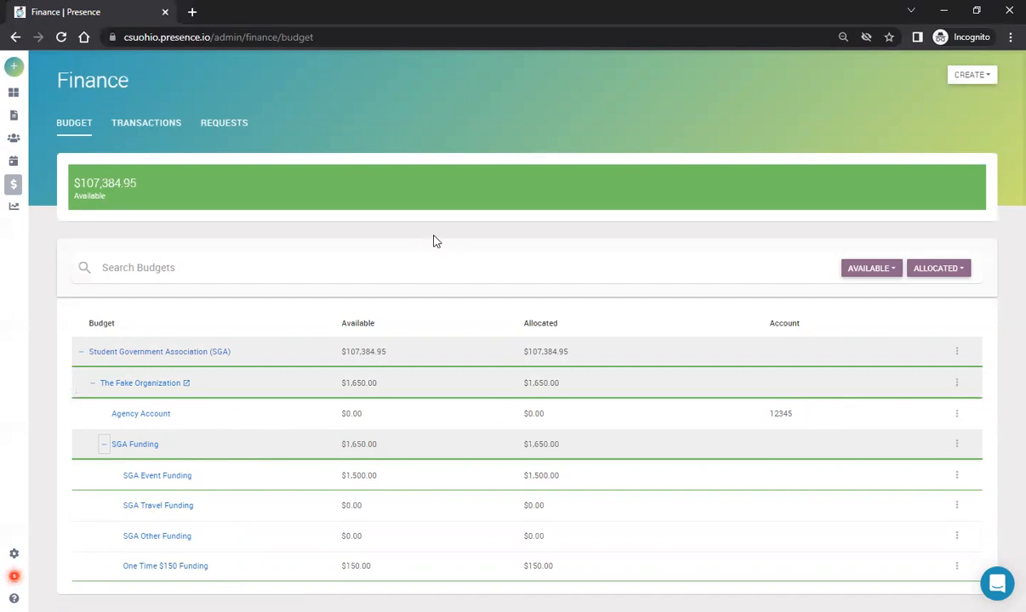
Step: Start a new allocation for The Fake Organization and answer No to whether it is a sport club
left_click(972, 76)
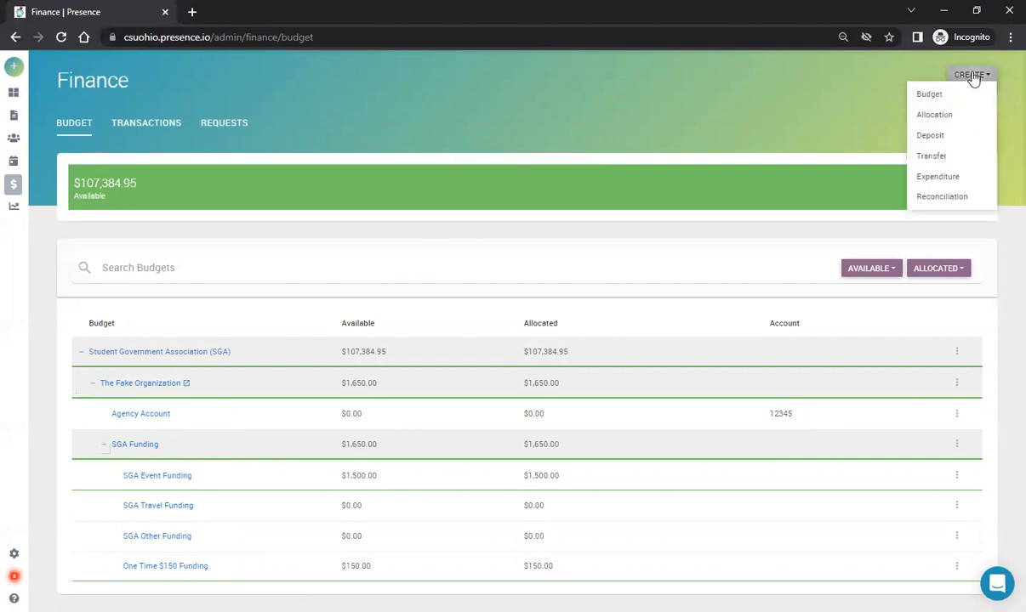
left_click(933, 117)
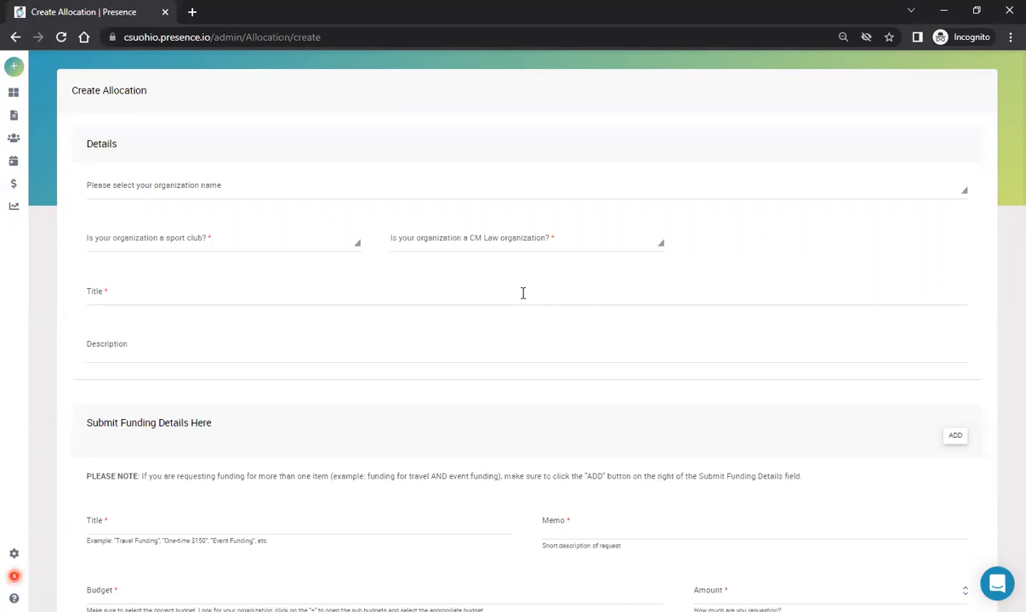
left_click(294, 198)
type("fake")
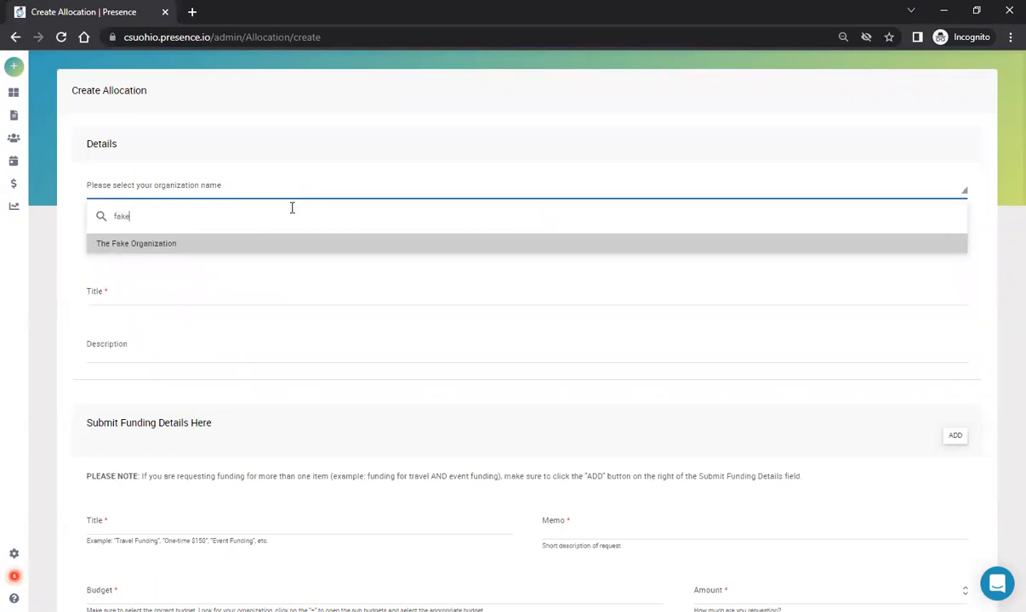
left_click(270, 241)
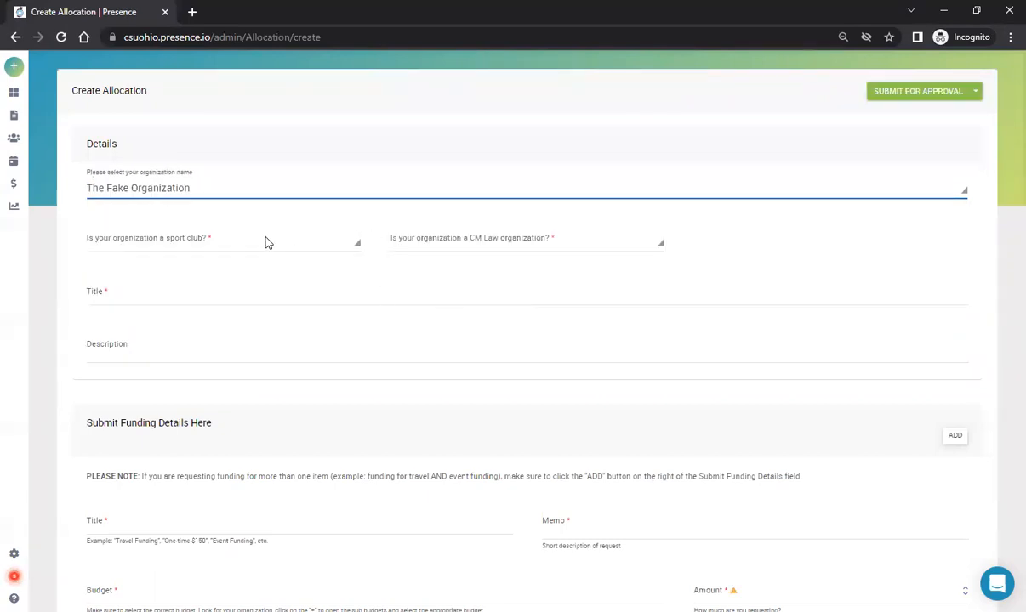
left_click(220, 249)
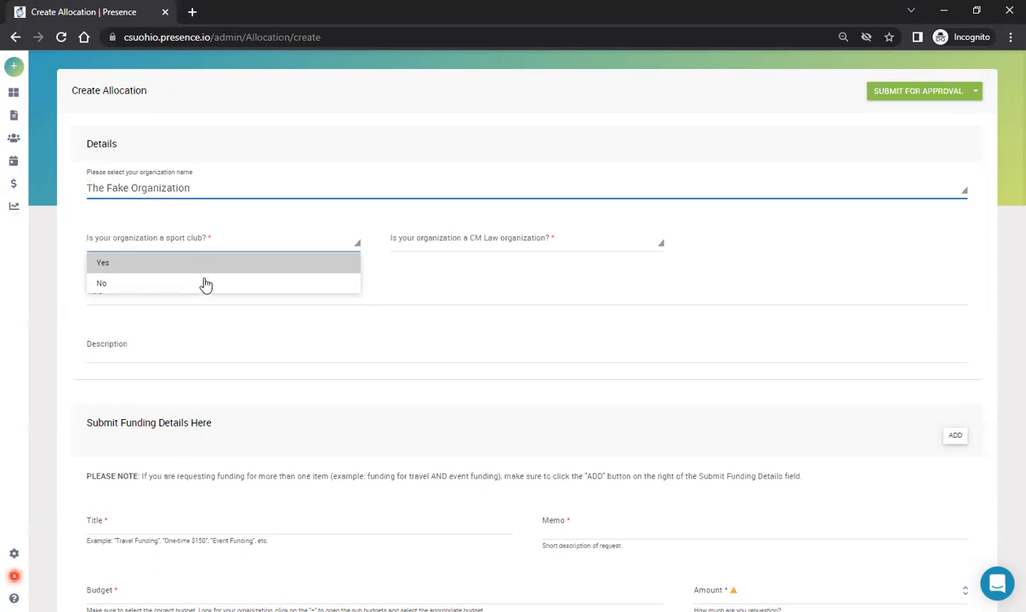
left_click(203, 283)
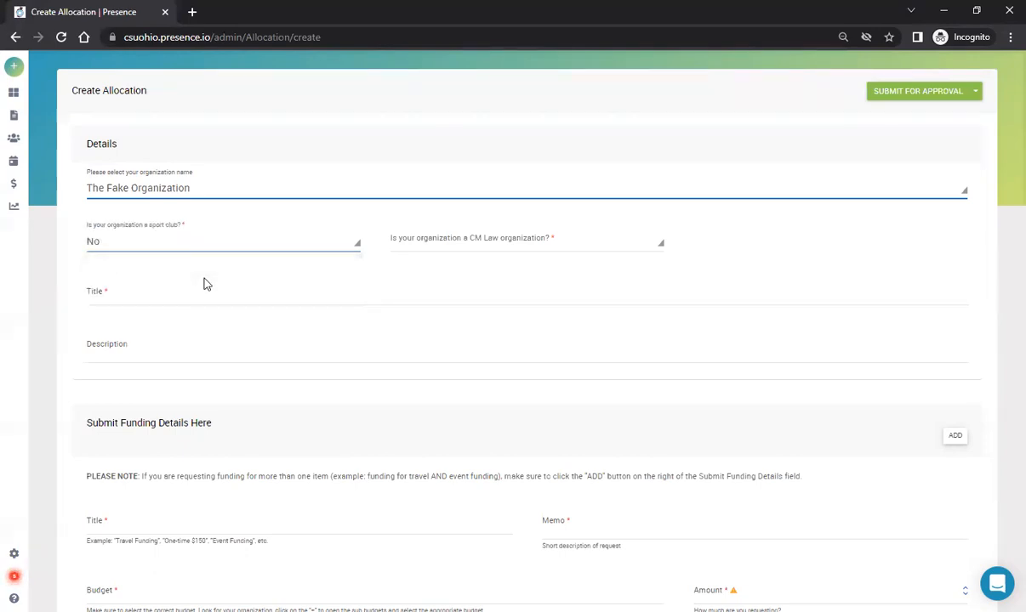
Step: Answer Yes to the CM Law organization question and examine the SBA section of the form
left_click(474, 243)
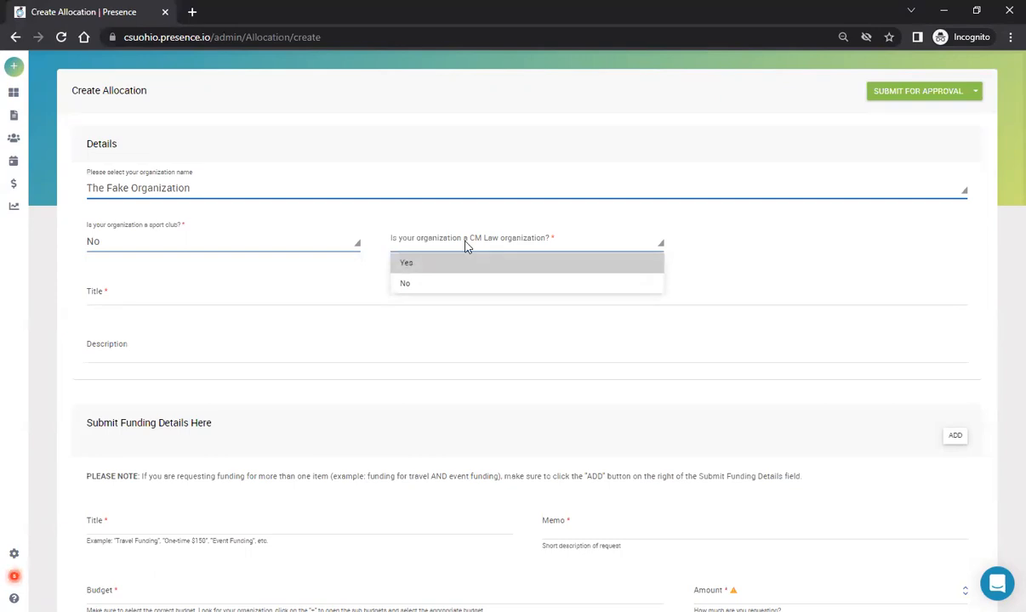
left_click(453, 264)
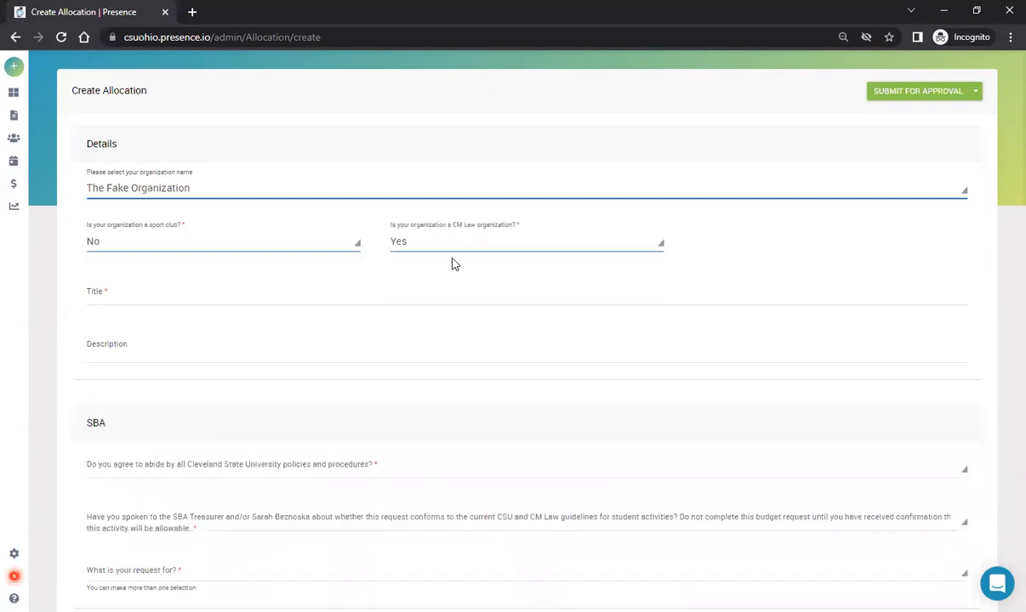
scroll(297, 407, "down", 2)
mouse_move(101, 292)
left_click_drag(91, 280, 128, 281)
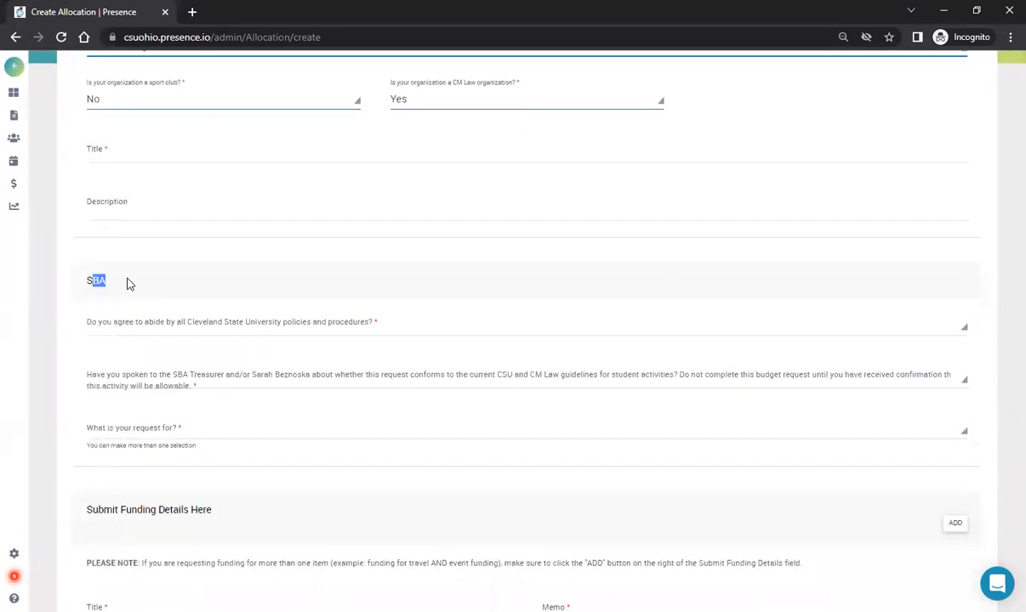
Step: Set the CM Law organization answer to No and check the form's SGA section
left_click(489, 101)
left_click(451, 141)
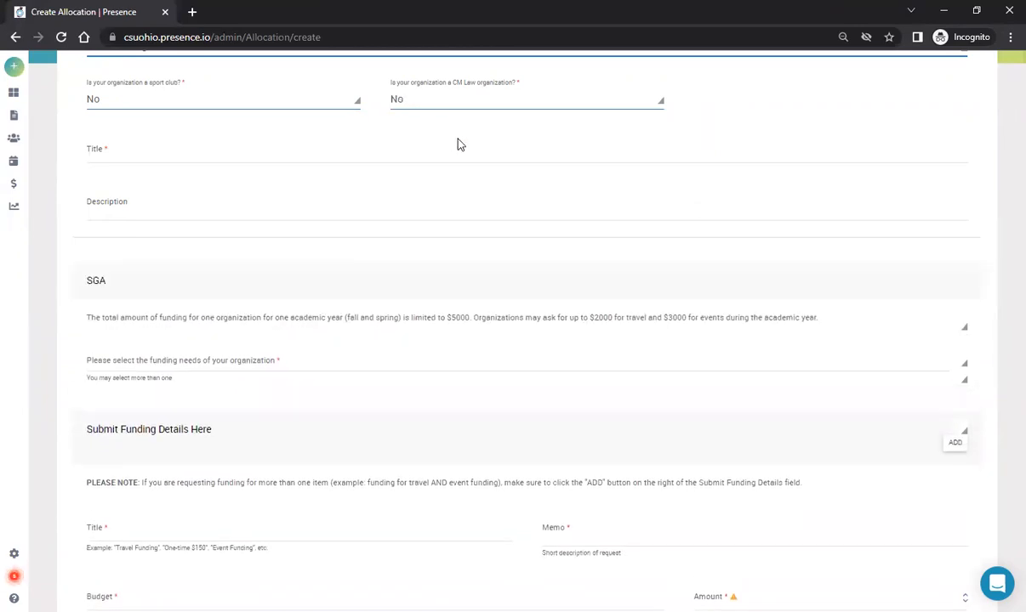
left_click_drag(86, 280, 108, 281)
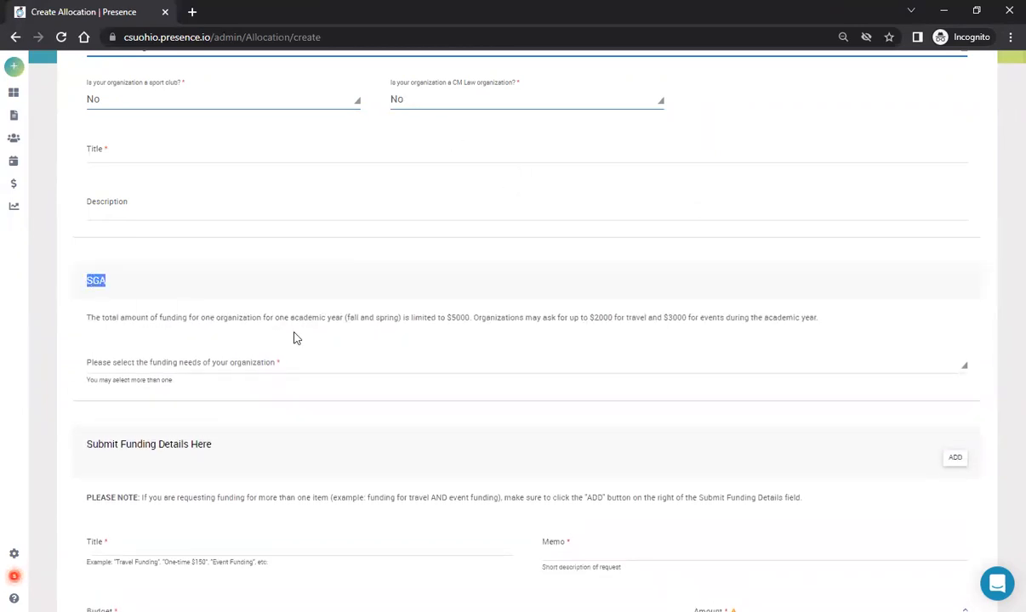
scroll(295, 343, "up", 1)
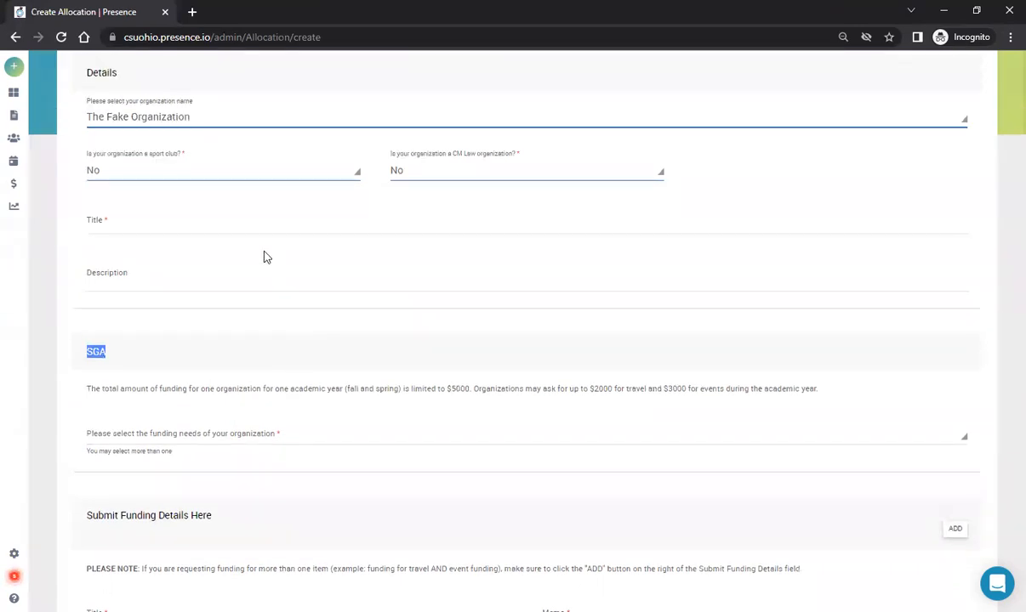
Step: Enter "Funding for Event and Travel to Conference" as the allocation's title, leaving the description empty
left_click(264, 222)
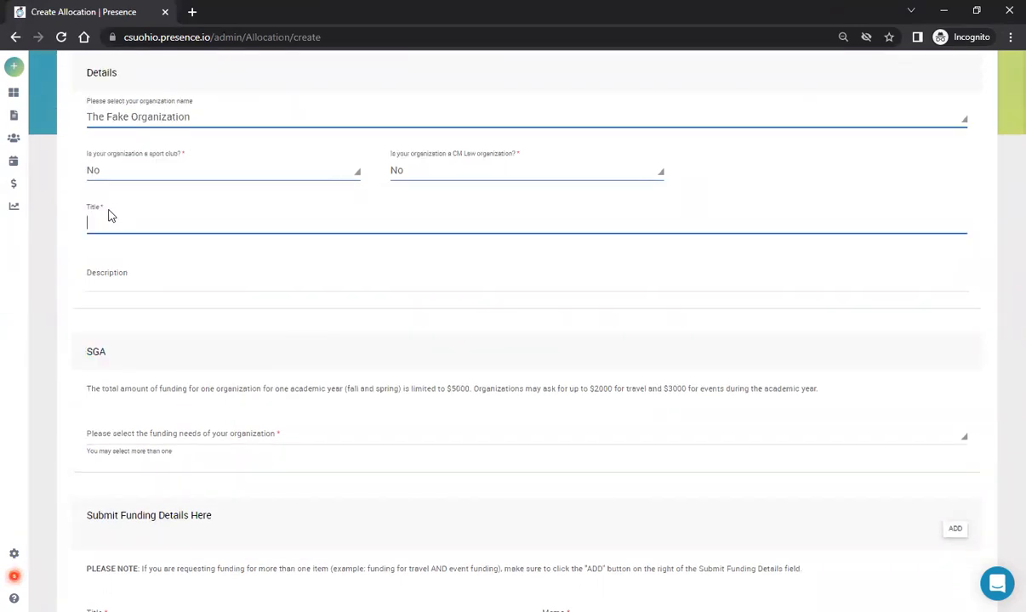
scroll(243, 256, "up", 1)
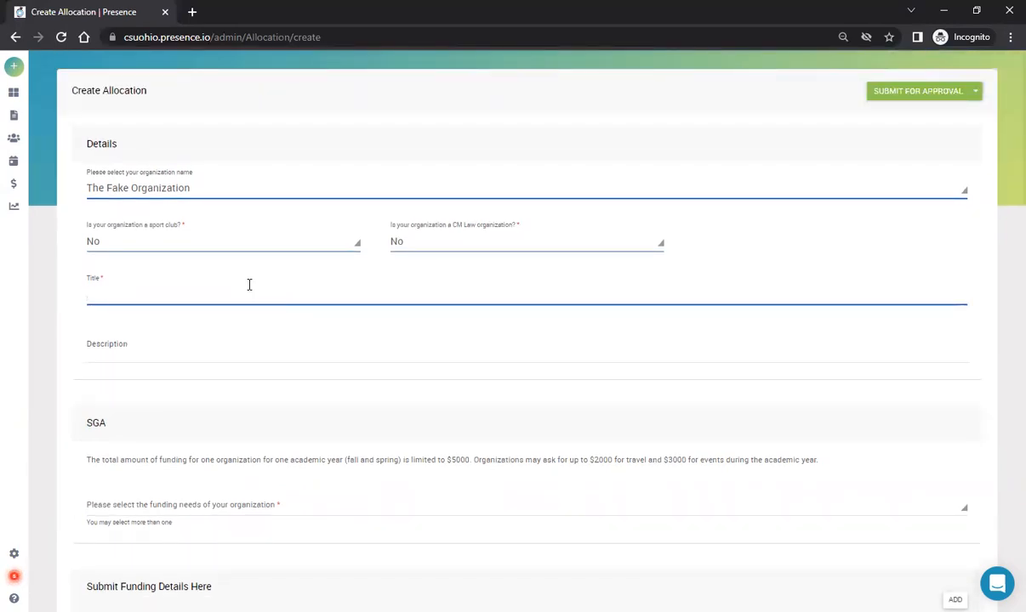
type("F")
type("uding for")
key("BackSpace")
key("BackSpace")
key("BackSpace")
key("BackSpace")
key("BackSpace")
type("nding for Event and Tra")
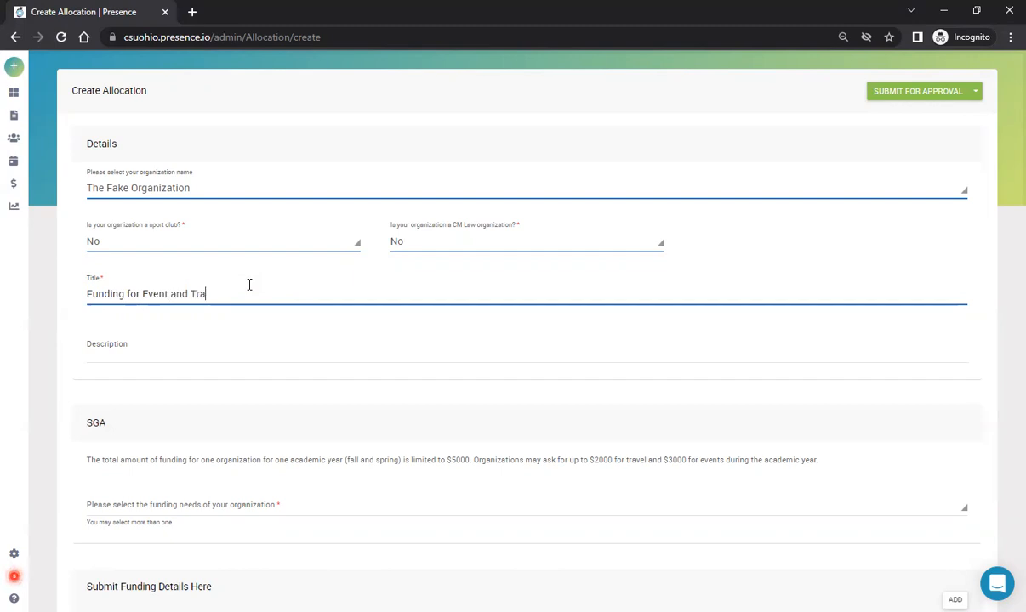
type("vel to Conference")
left_click(165, 350)
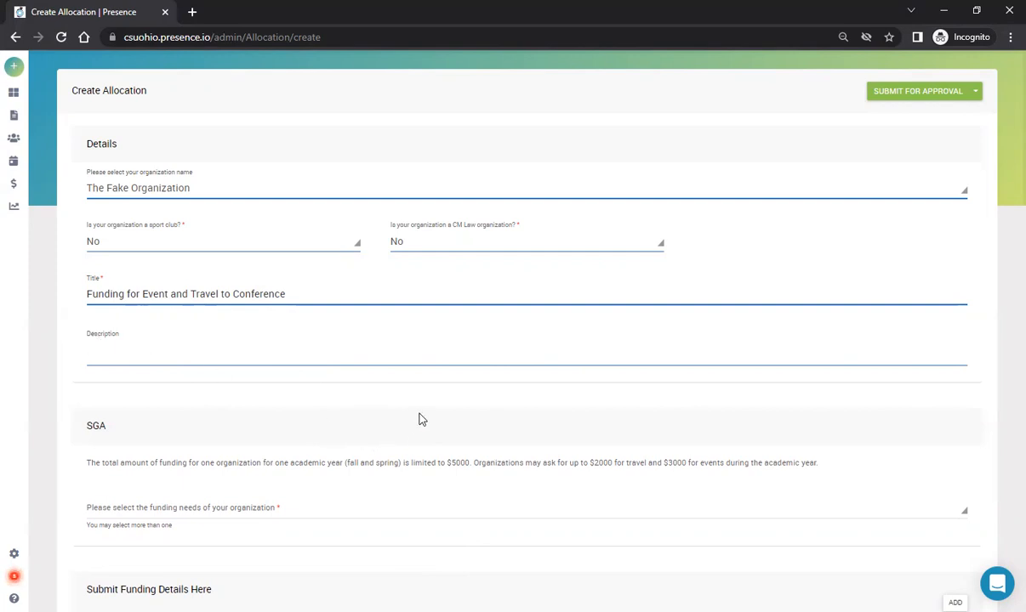
Step: Select Event and Travel (Conference/Convention) as the organization's funding needs in the SGA section
scroll(420, 420, "down", 3)
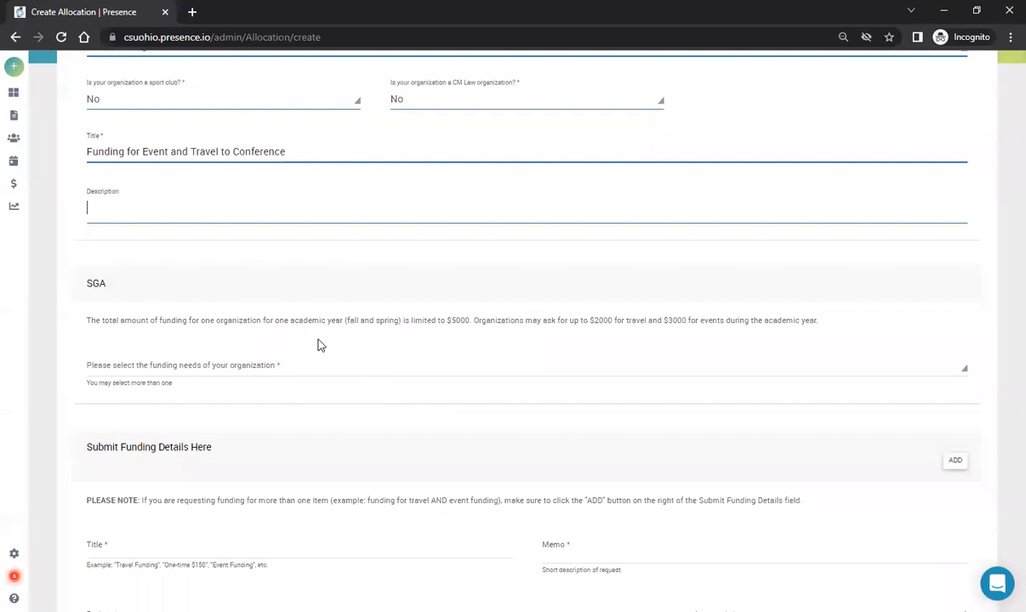
scroll(321, 343, "down", 1)
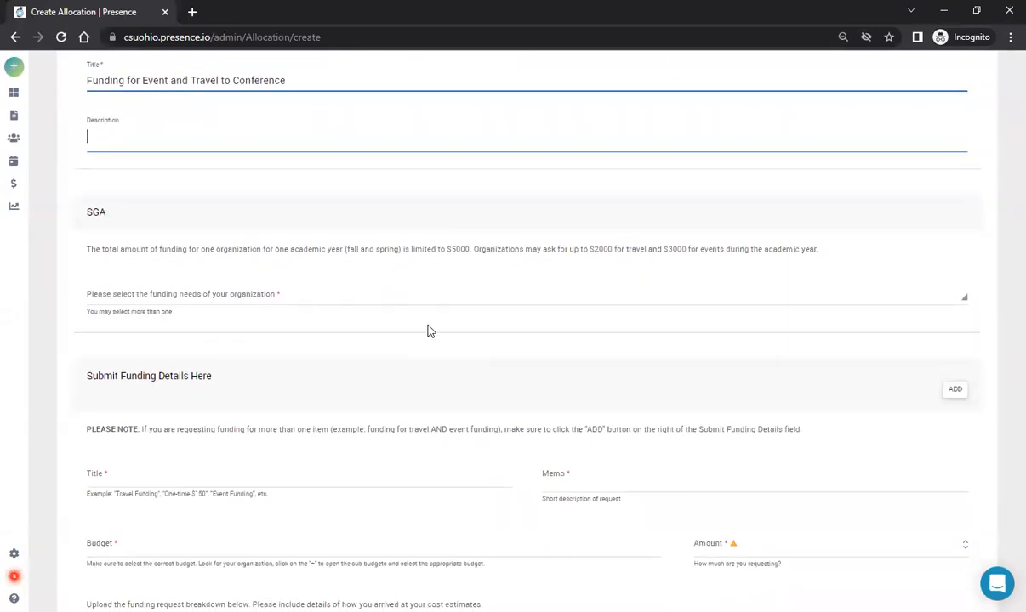
scroll(408, 310, "down", 1)
left_click(339, 220)
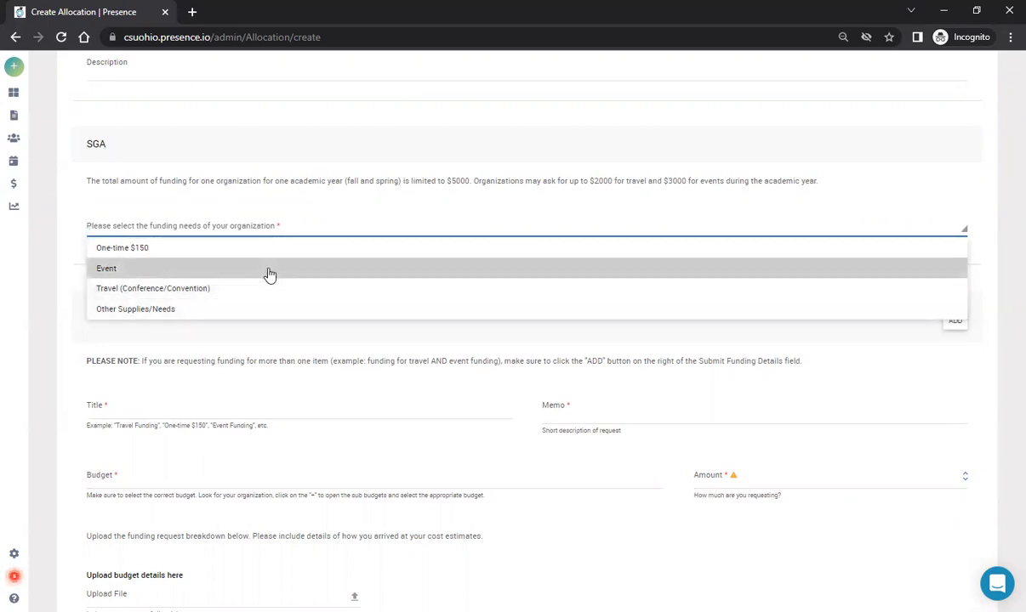
left_click(269, 272)
left_click(290, 226)
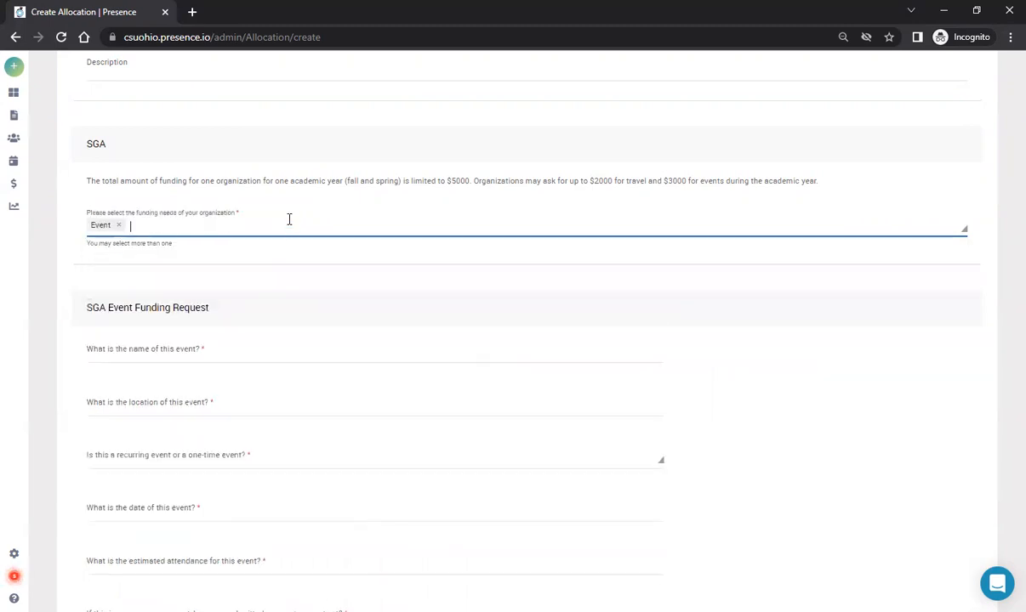
left_click(245, 272)
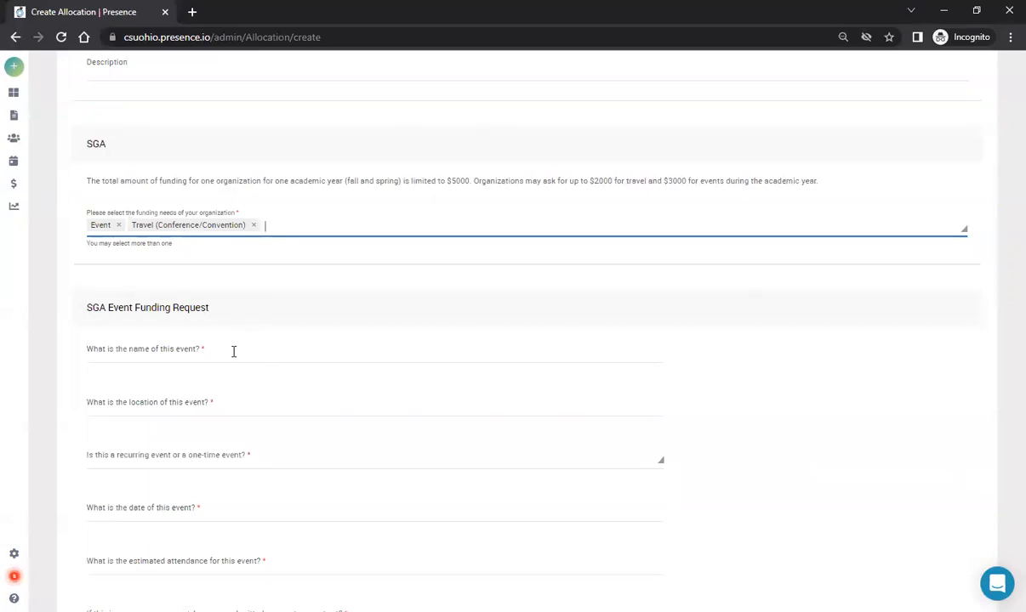
Step: In the SGA Event Funding Request, enter Sample as both the event's name and location, and choose Recurring event
scroll(234, 351, "down", 2)
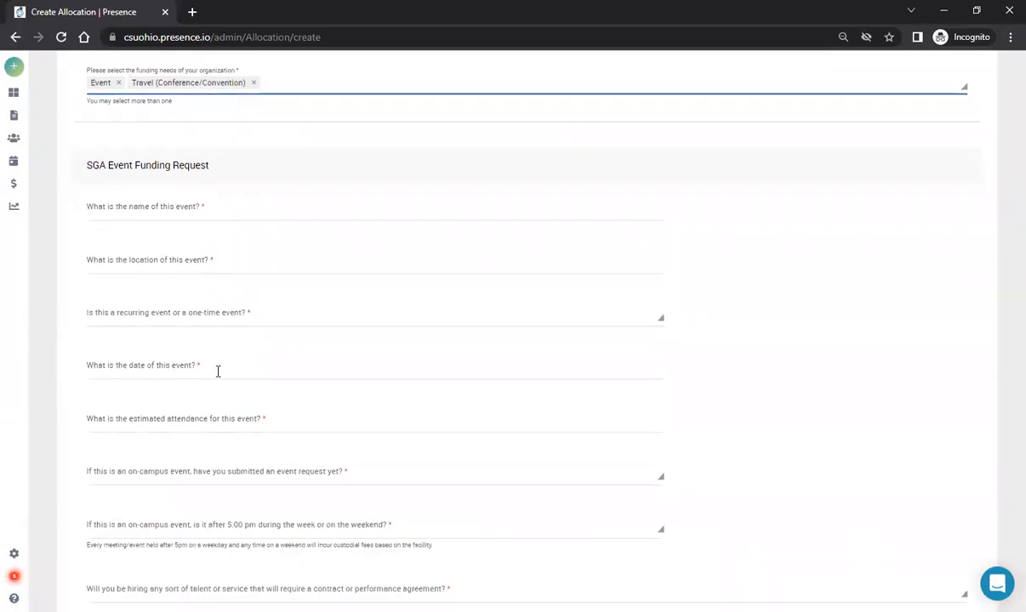
scroll(321, 336, "down", 3)
scroll(318, 342, "up", 4)
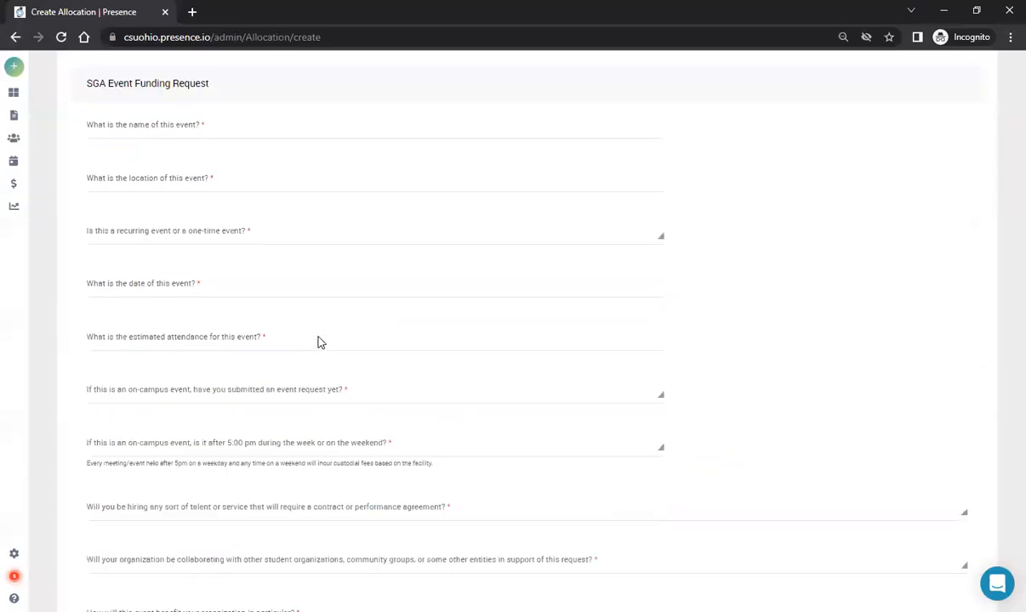
left_click(261, 283)
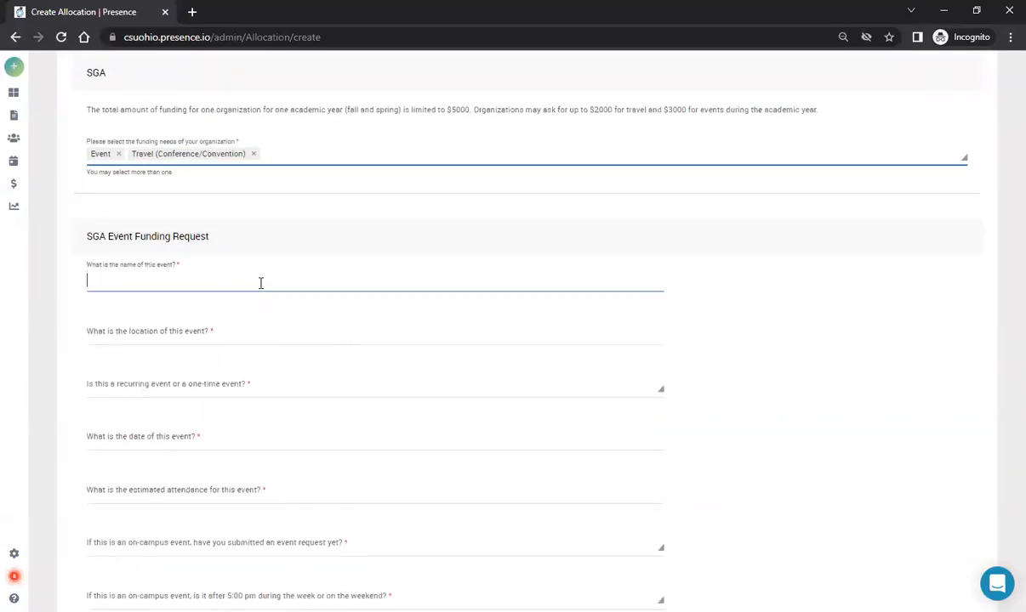
type("Sample")
key("Tab")
type("Sample")
key("Tab")
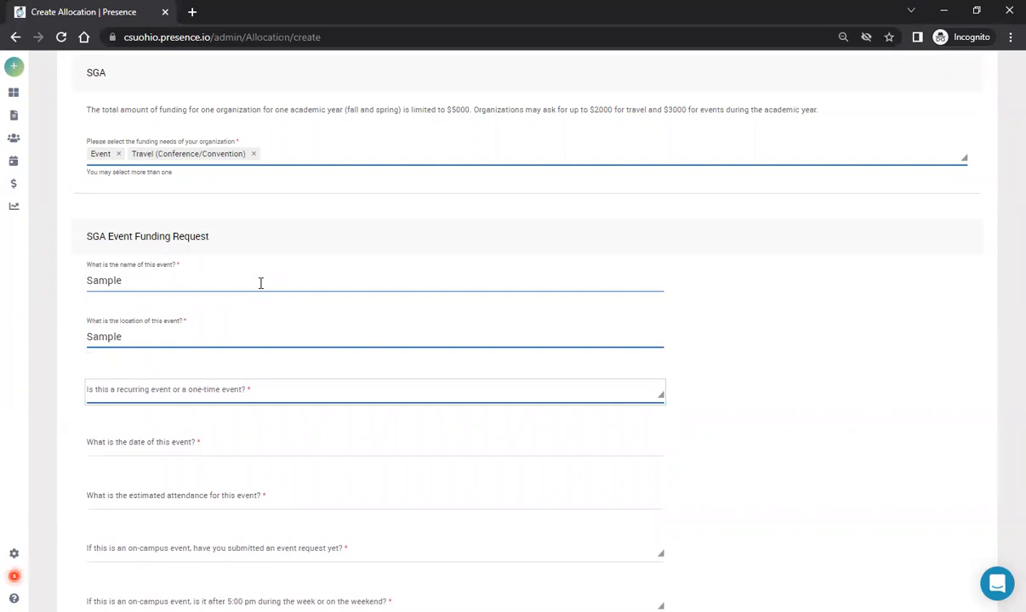
left_click(228, 392)
left_click(198, 434)
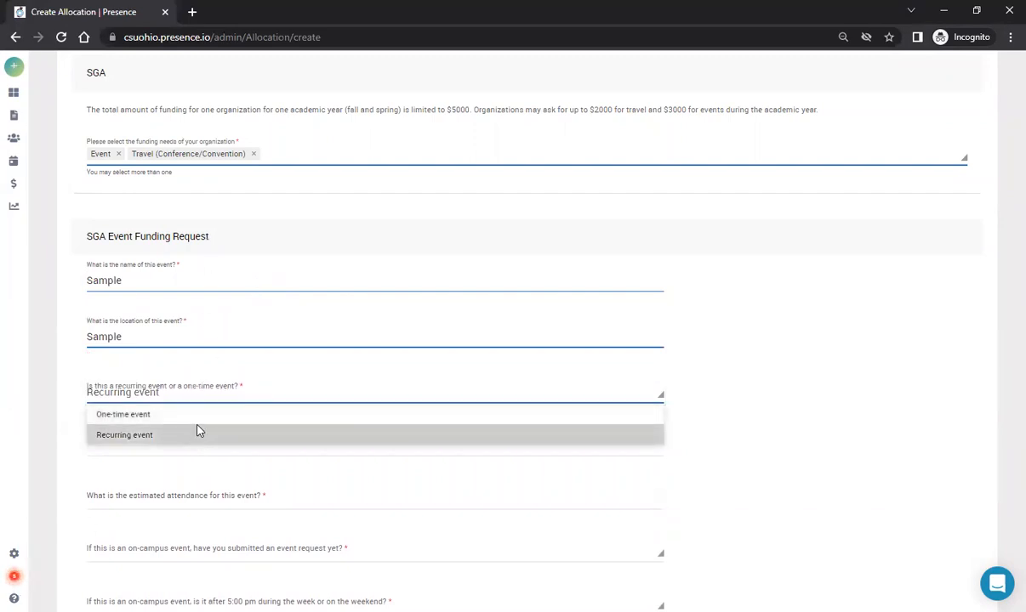
Step: Change the event type to One-time event, set its date to 09/30/2022, and enter an estimated attendance of 50
left_click(182, 413)
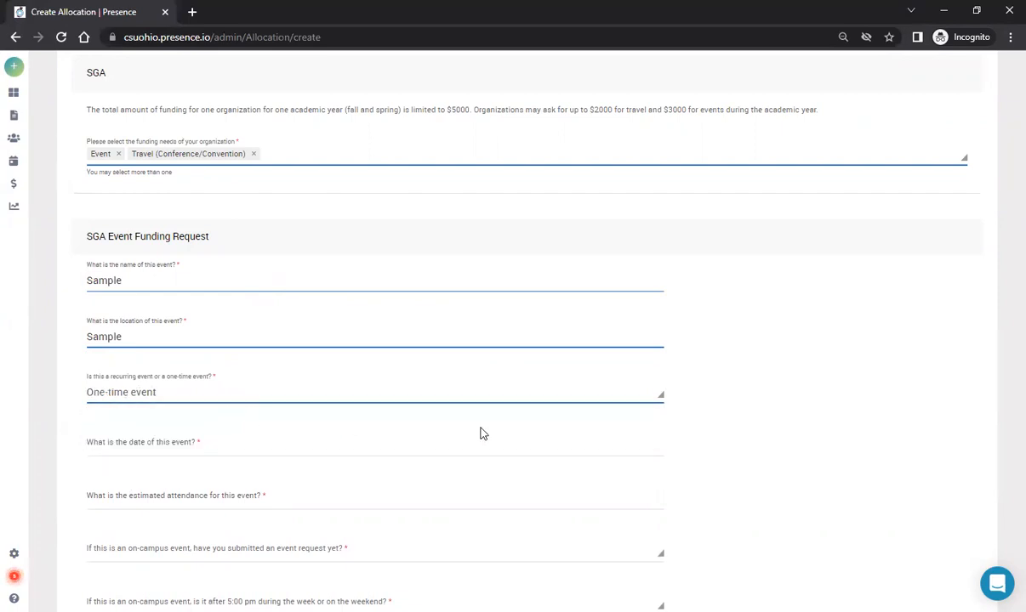
scroll(421, 360, "down", 2)
left_click(304, 306)
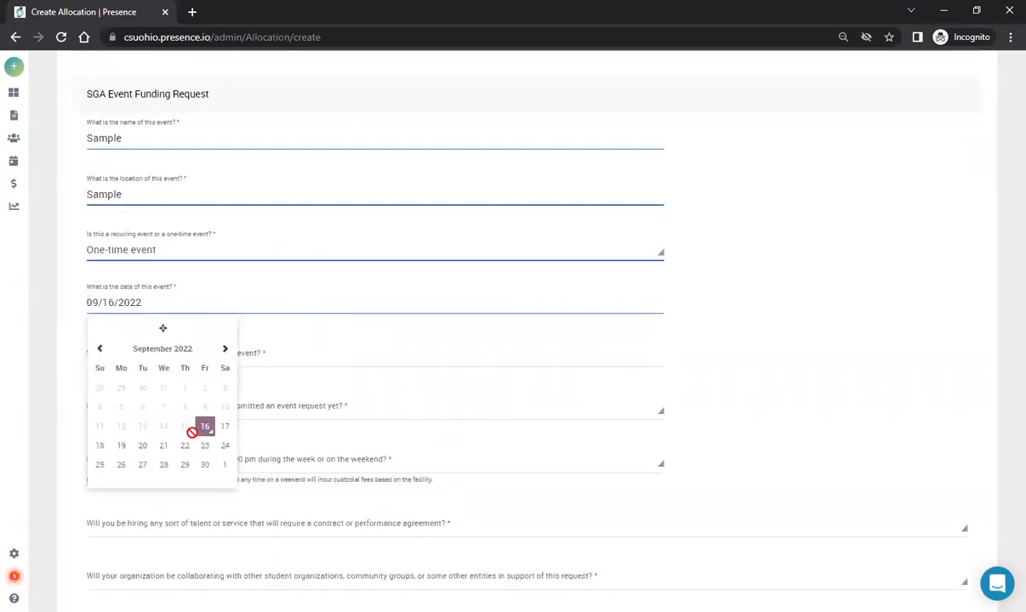
left_click(204, 466)
scroll(389, 388, "down", 2)
left_click(305, 212)
type("50")
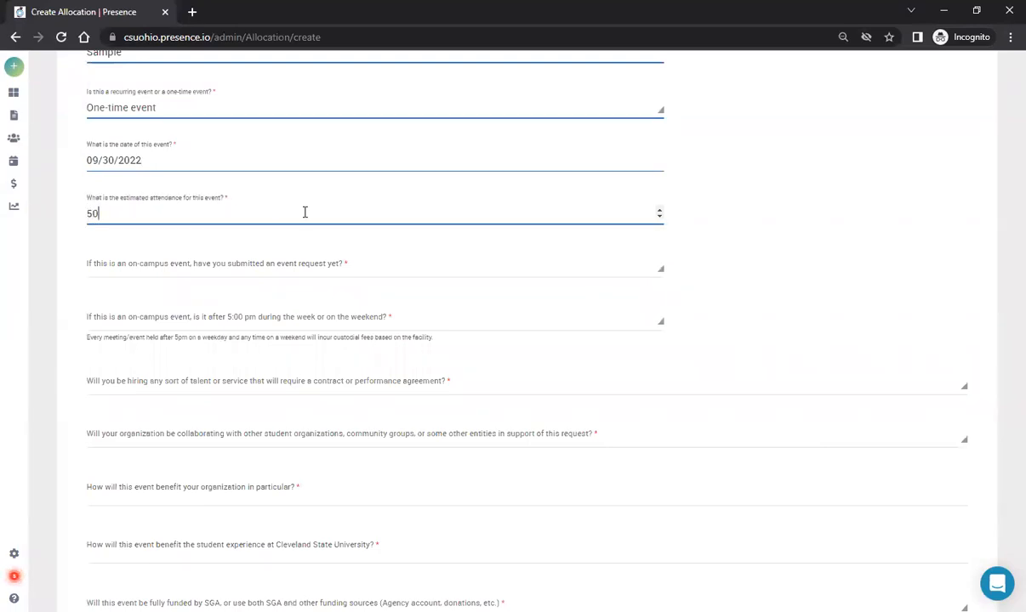
Step: Answer Yes for the submitted on-campus event request, and No for after-5:00 pm or weekend timing, contracted talent and collaboration with other groups
left_click(324, 273)
left_click(274, 291)
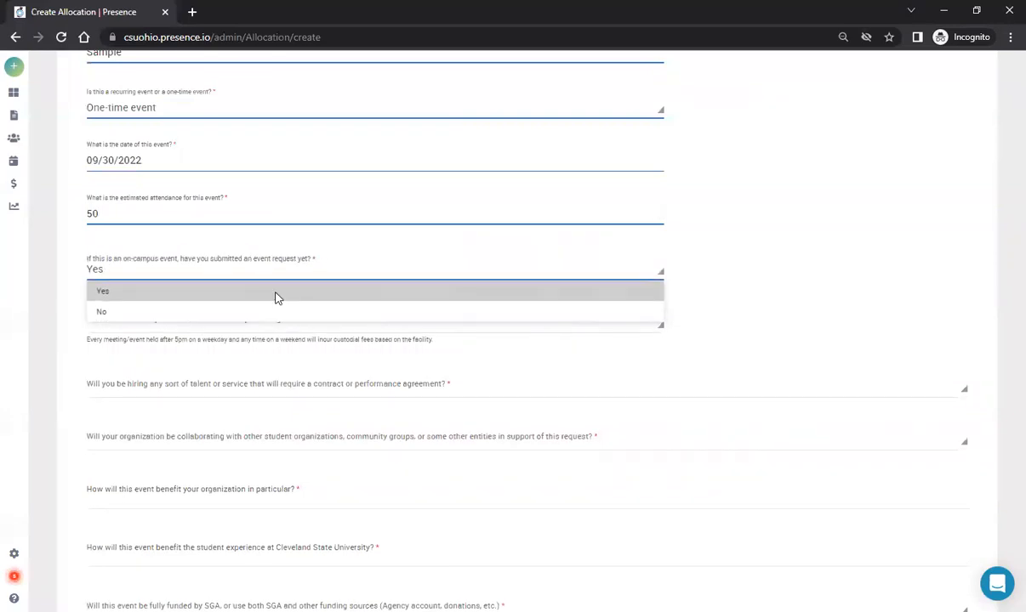
scroll(347, 325, "down", 2)
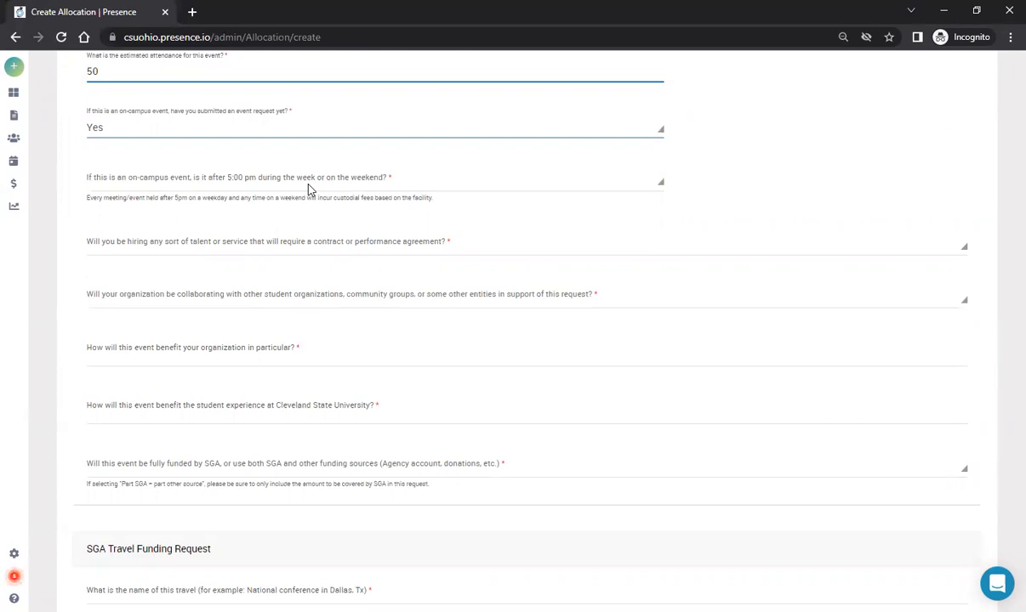
left_click(311, 189)
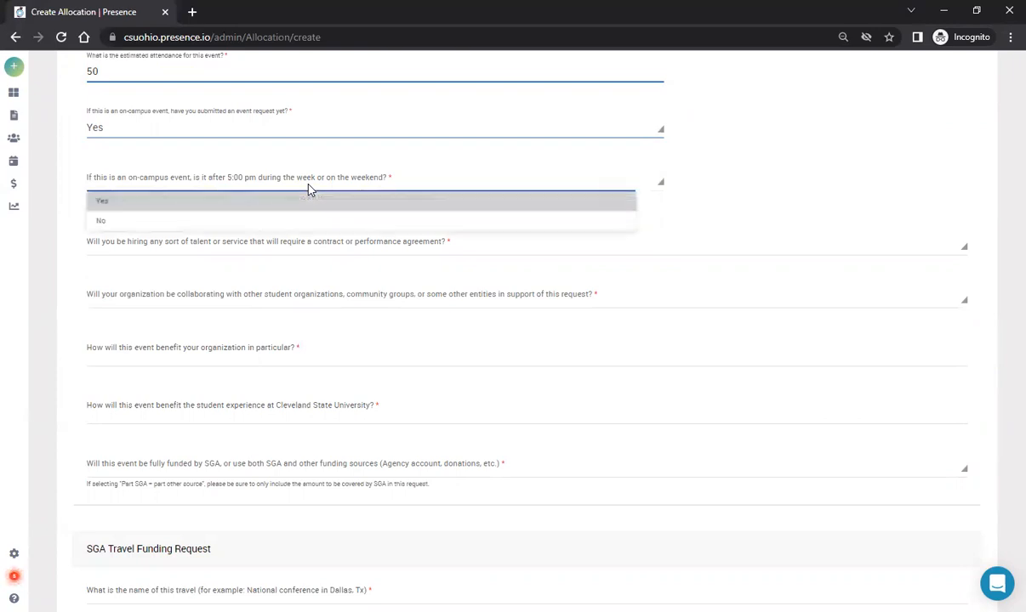
left_click(284, 222)
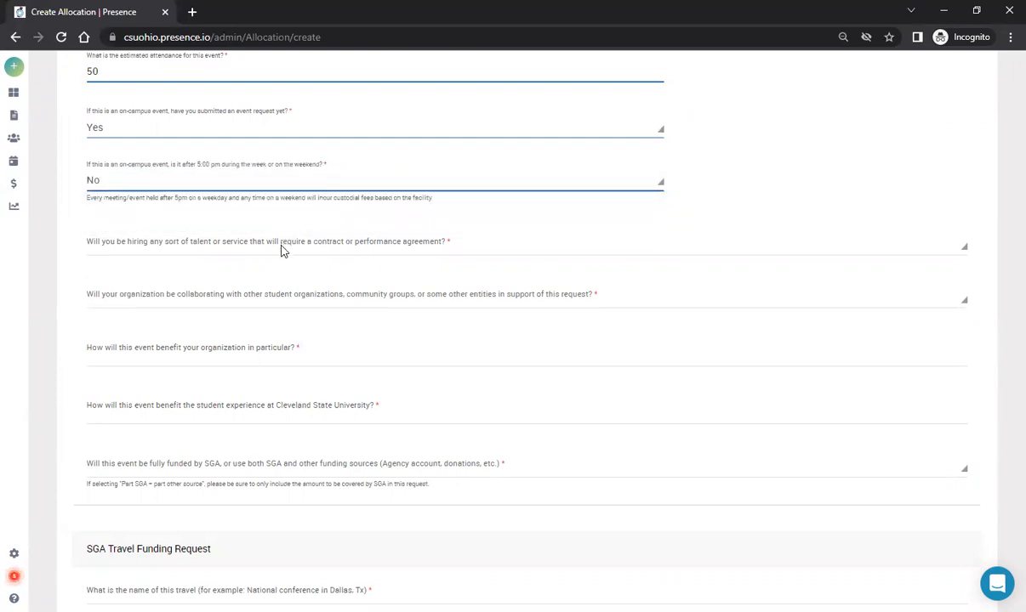
left_click(283, 251)
left_click(258, 288)
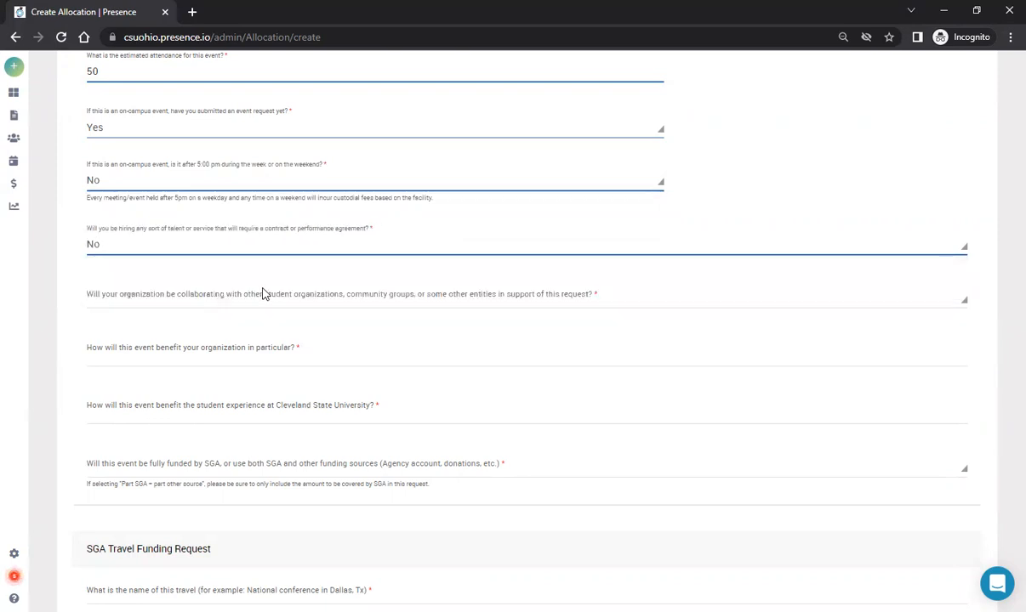
scroll(275, 302, "down", 2)
left_click(274, 153)
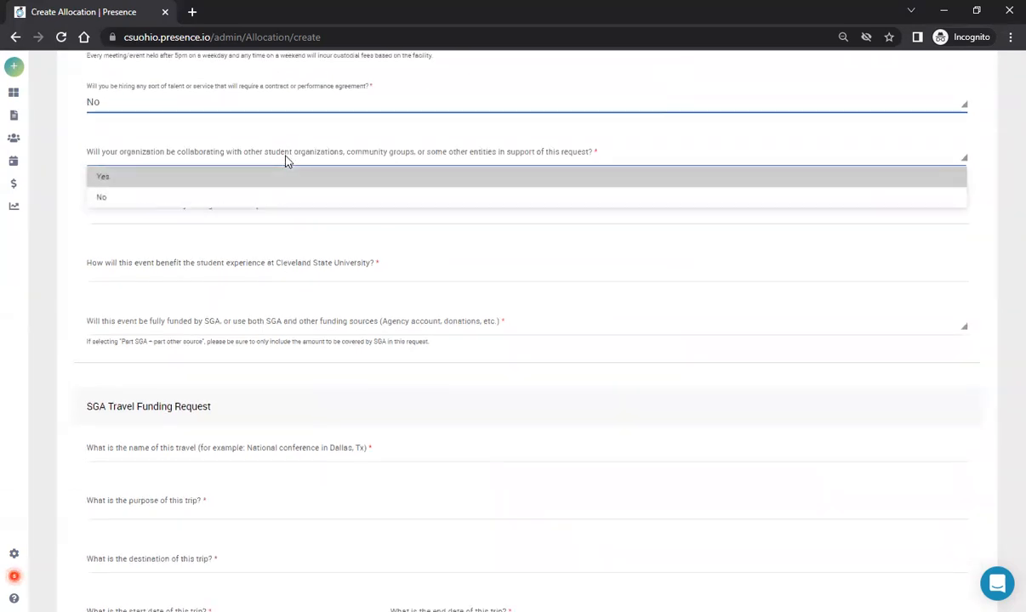
left_click(261, 197)
Step: Enter Sample for the event's organization and student-experience benefits, and mark the event as Fully funded by SGA
left_click(258, 206)
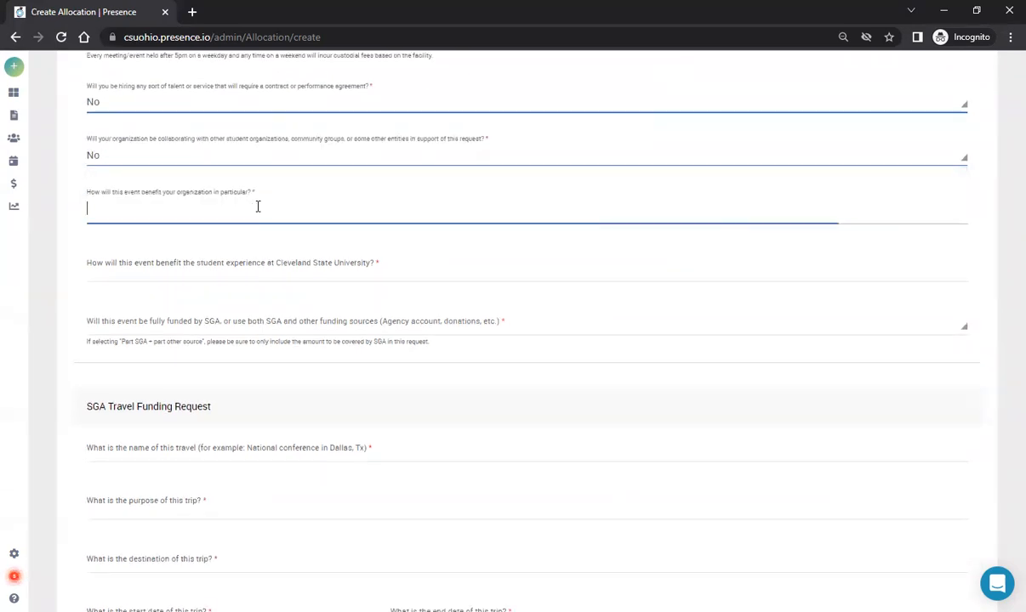
type("Sample")
left_click(252, 271)
type("Sample")
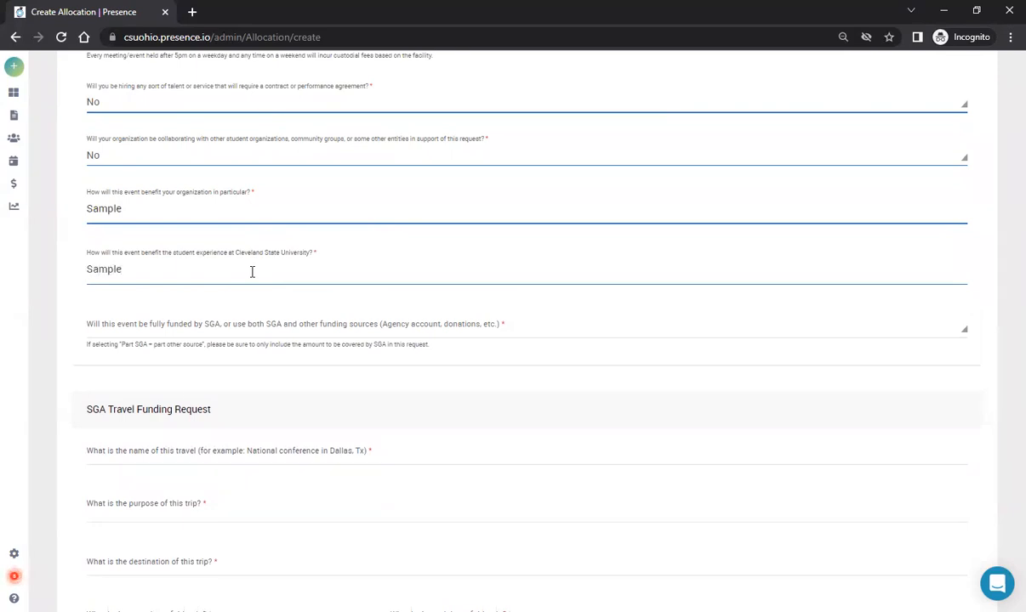
left_click(302, 327)
left_click(247, 358)
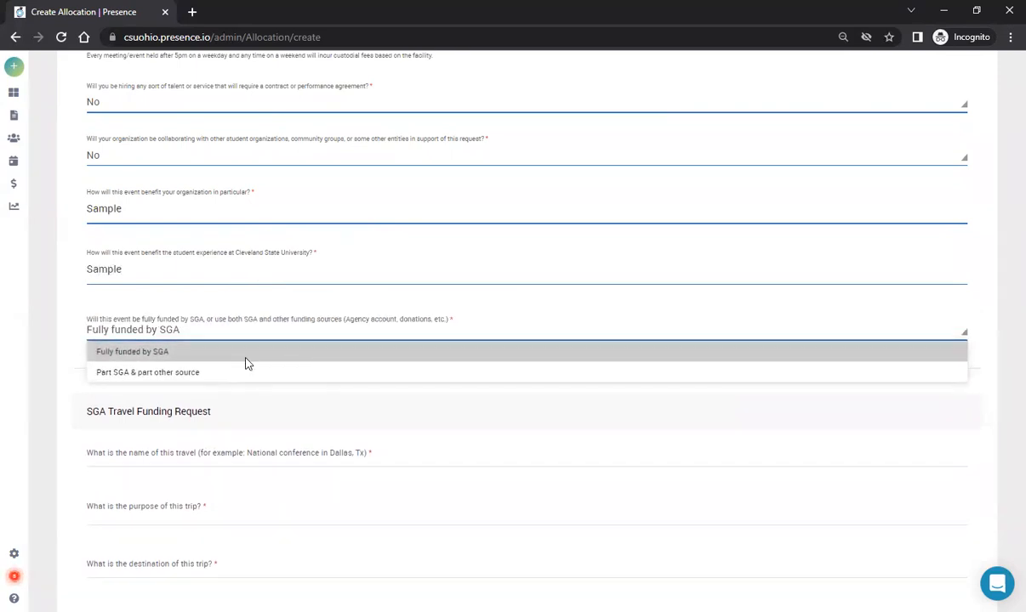
Step: In the SGA Travel Funding Request, enter Sample as the travel's name, the trip's purpose and its destination
scroll(346, 432, "down", 3)
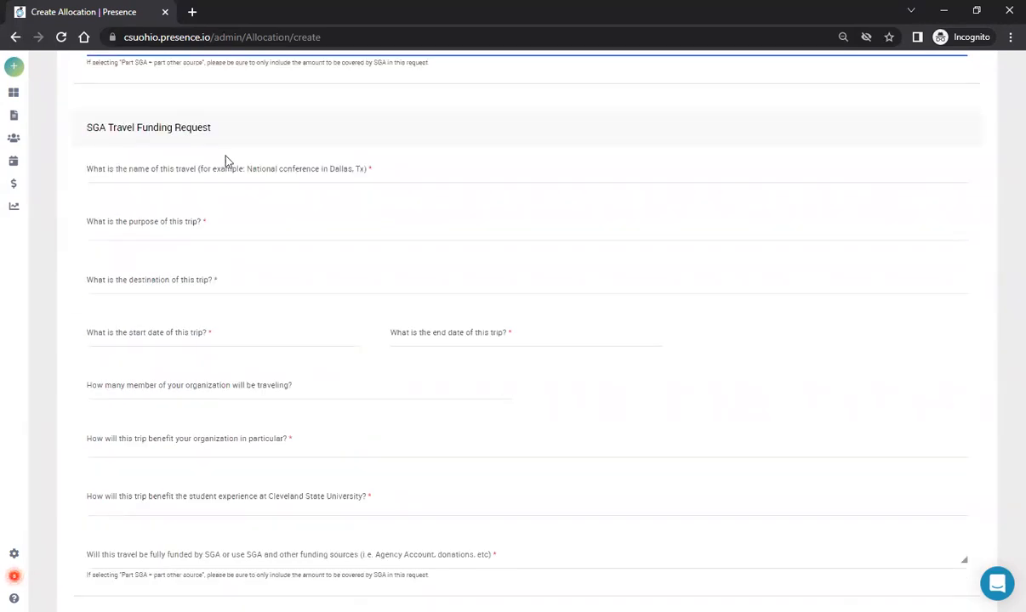
left_click(203, 175)
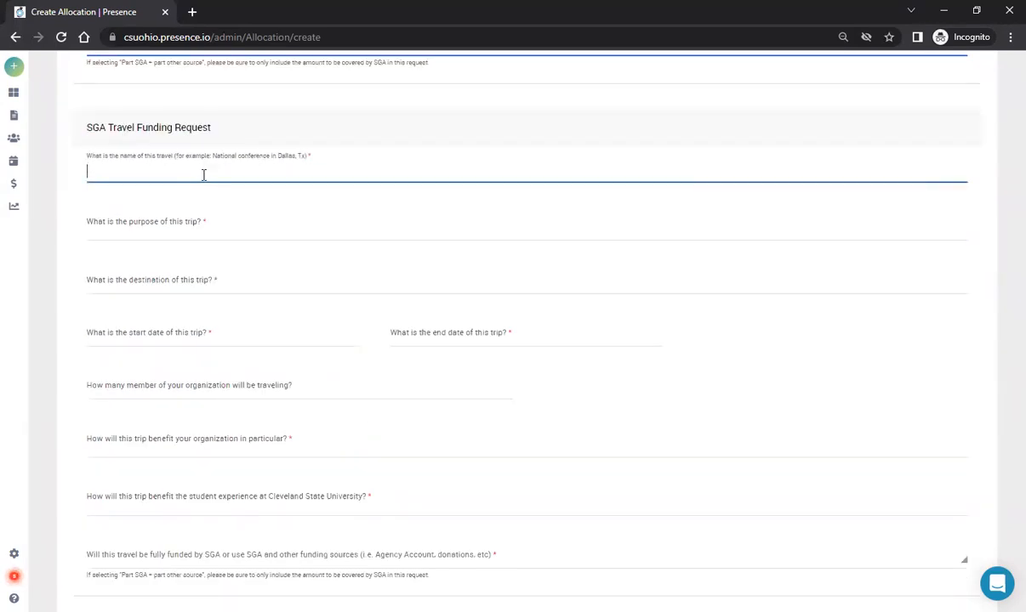
type("Sample")
left_click(206, 230)
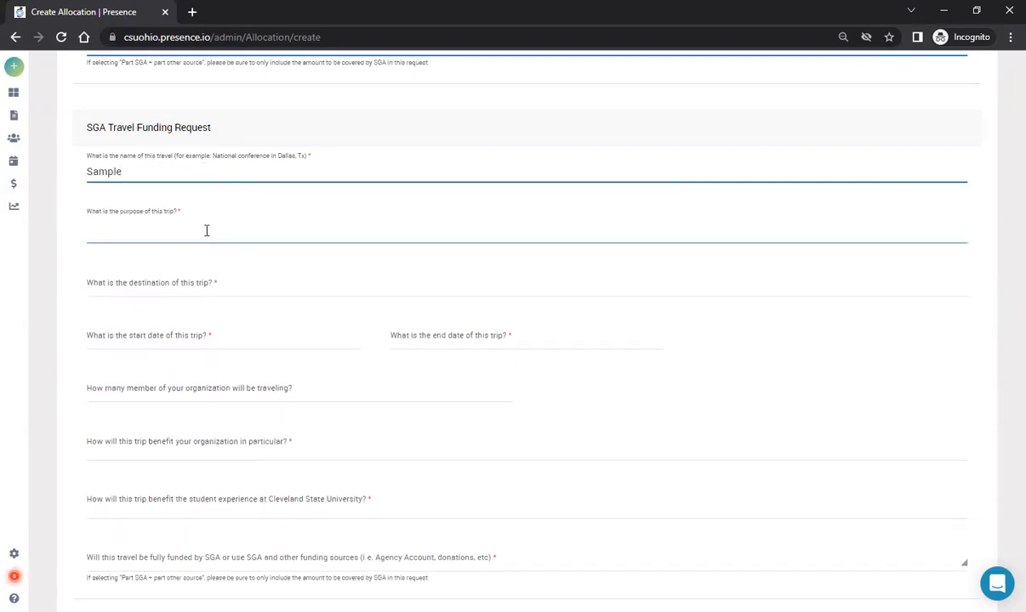
type("SAmp")
key("BackSpace")
key("BackSpace")
type("mple")
left_click(195, 285)
type("Sample")
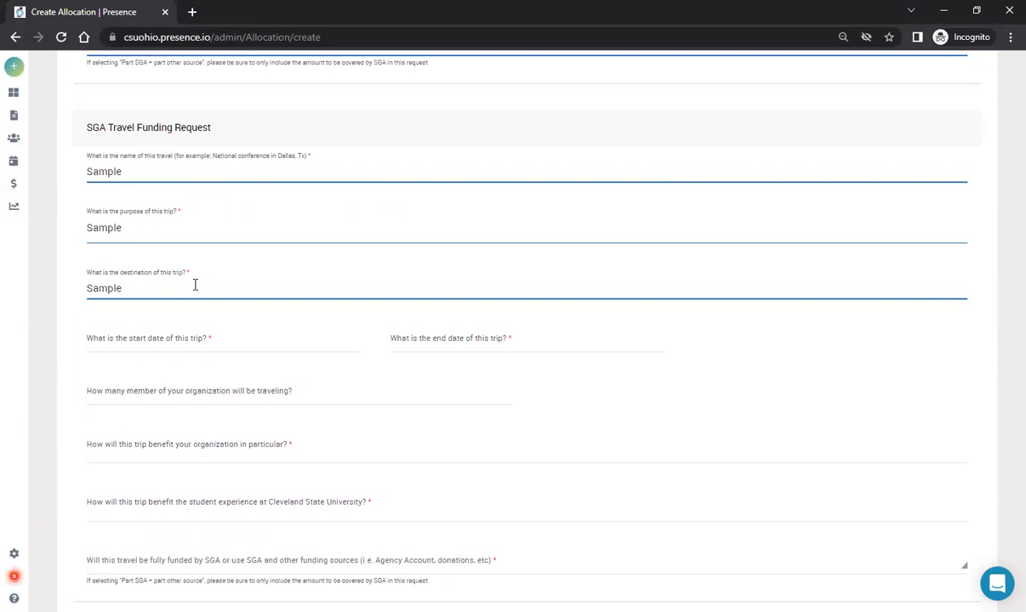
Step: Set the trip's dates from 09/30/2022 to 10/07/2022 and enter 2 traveling members
left_click(192, 346)
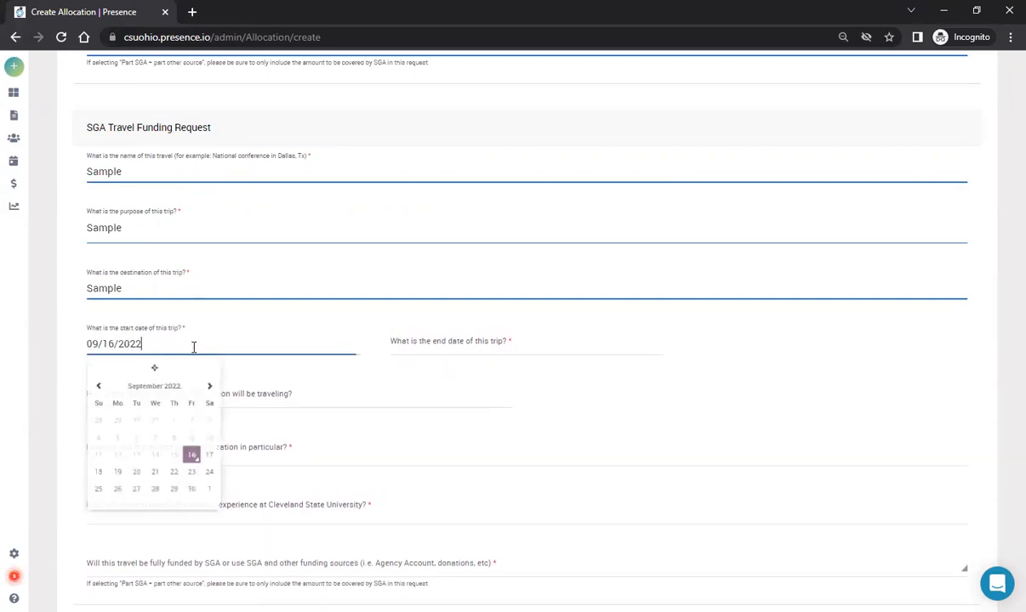
left_click(204, 507)
left_click(547, 339)
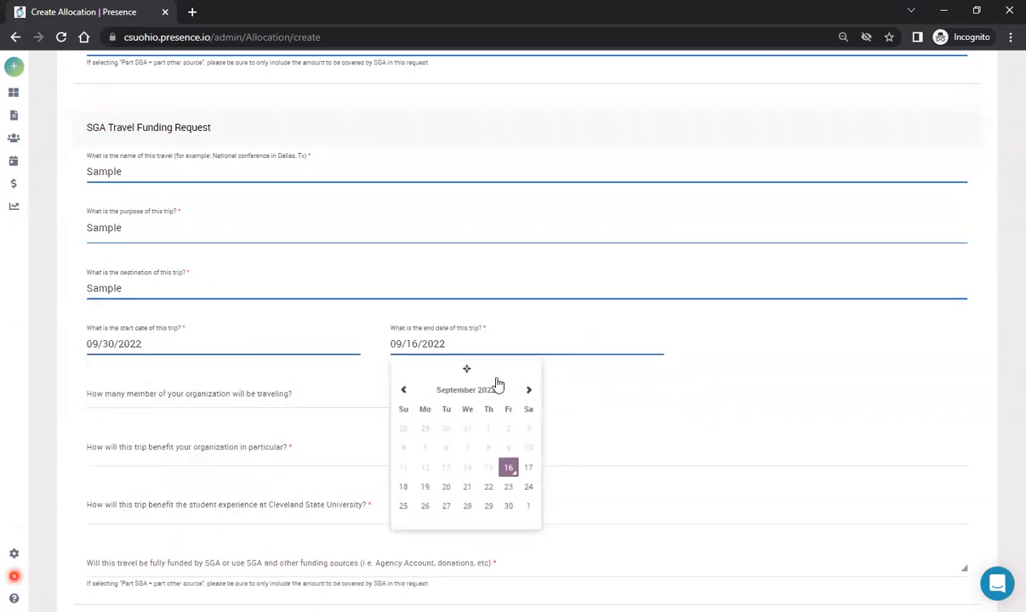
left_click(530, 391)
left_click(505, 448)
scroll(539, 408, "down", 3)
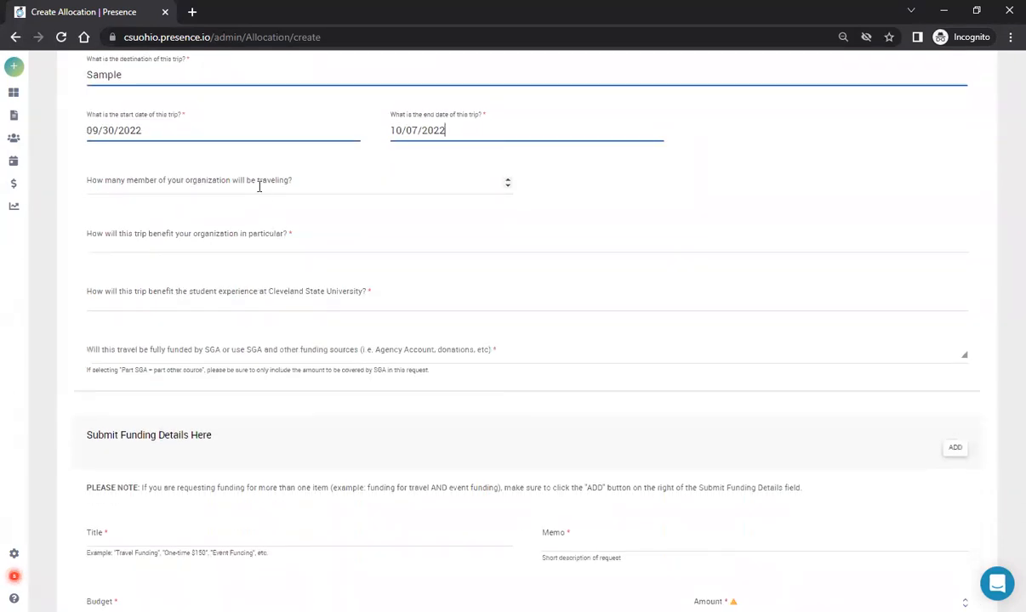
left_click(259, 187)
type("2")
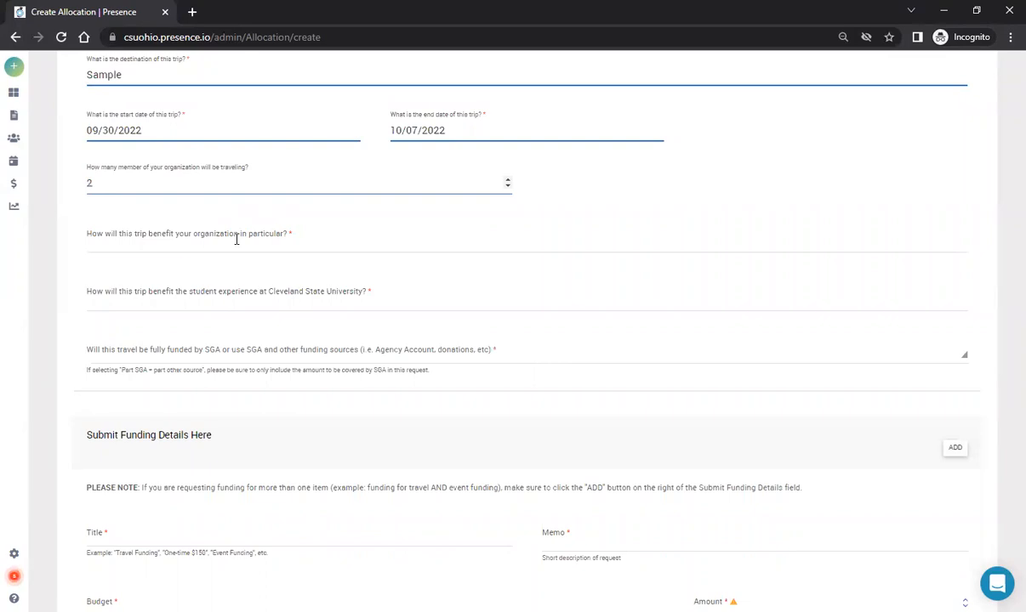
Step: Enter Sample for the trip's organization and student-experience benefits, and mark the travel as Fully funded by SGA
left_click(237, 240)
type("Sample")
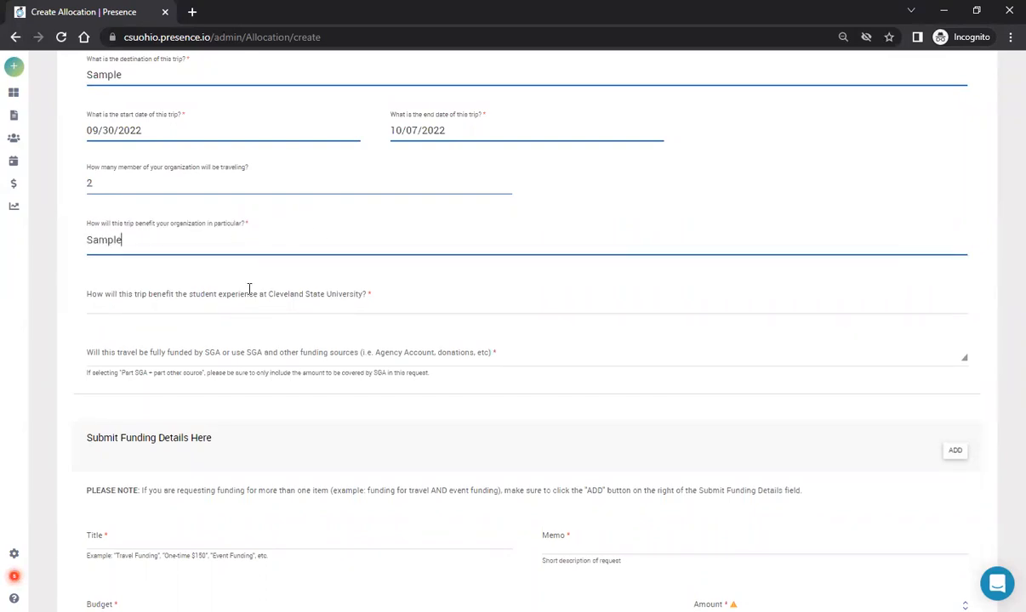
left_click(249, 290)
type("Sample")
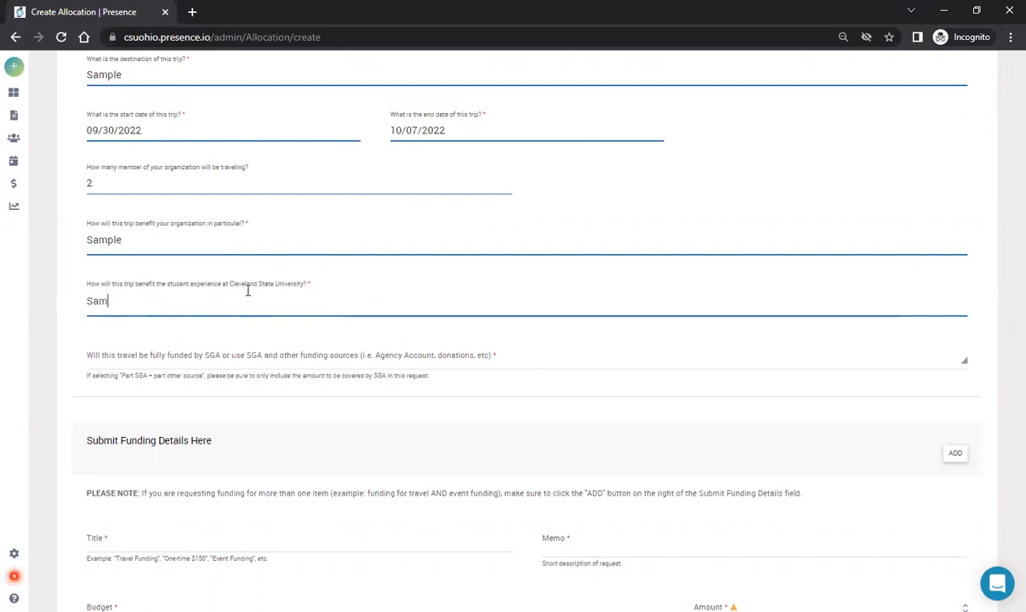
left_click(232, 355)
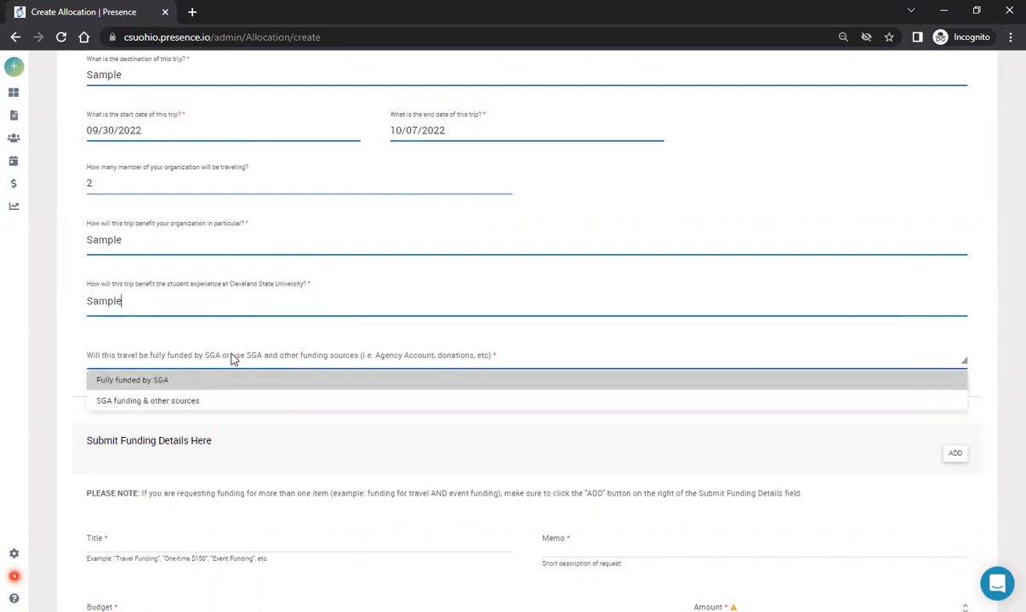
left_click(199, 387)
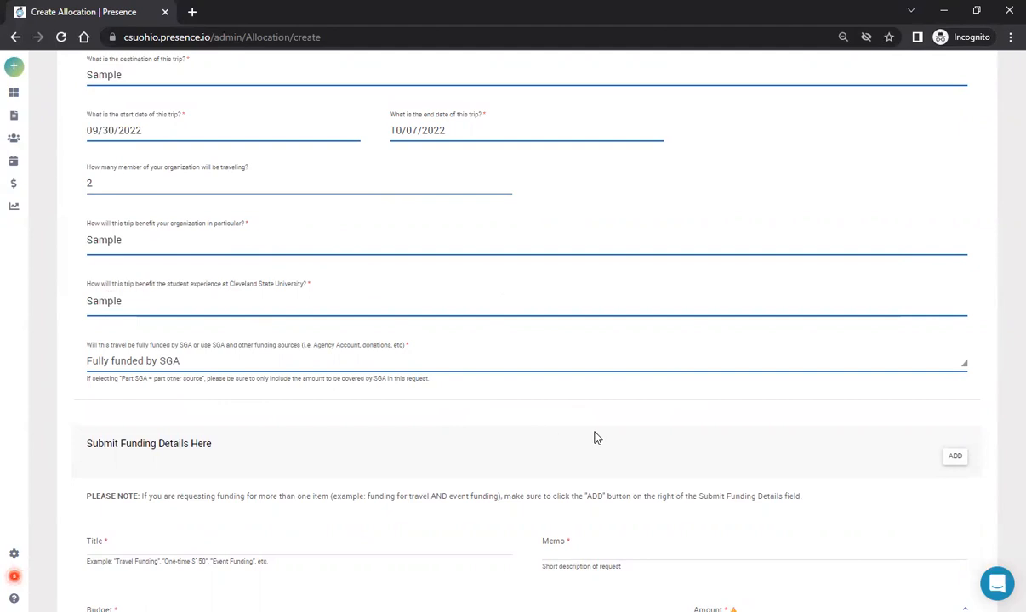
Step: In the funding details, enter Event as the title and "money to pay for event" as the memo
scroll(595, 441, "down", 1)
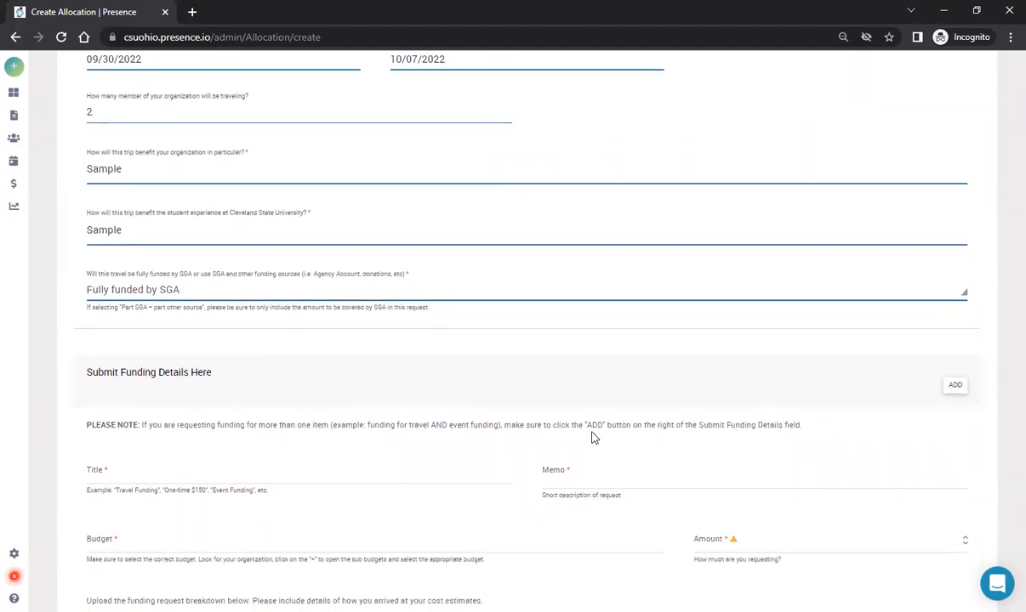
scroll(408, 220, "up", 3)
scroll(409, 219, "up", 1)
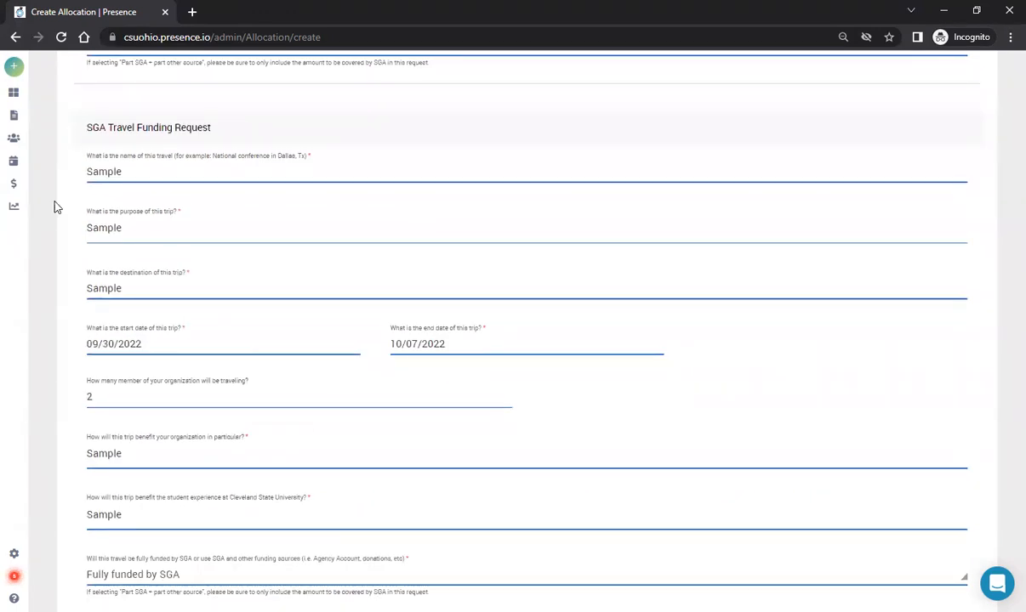
scroll(442, 379, "down", 5)
scroll(441, 379, "down", 1)
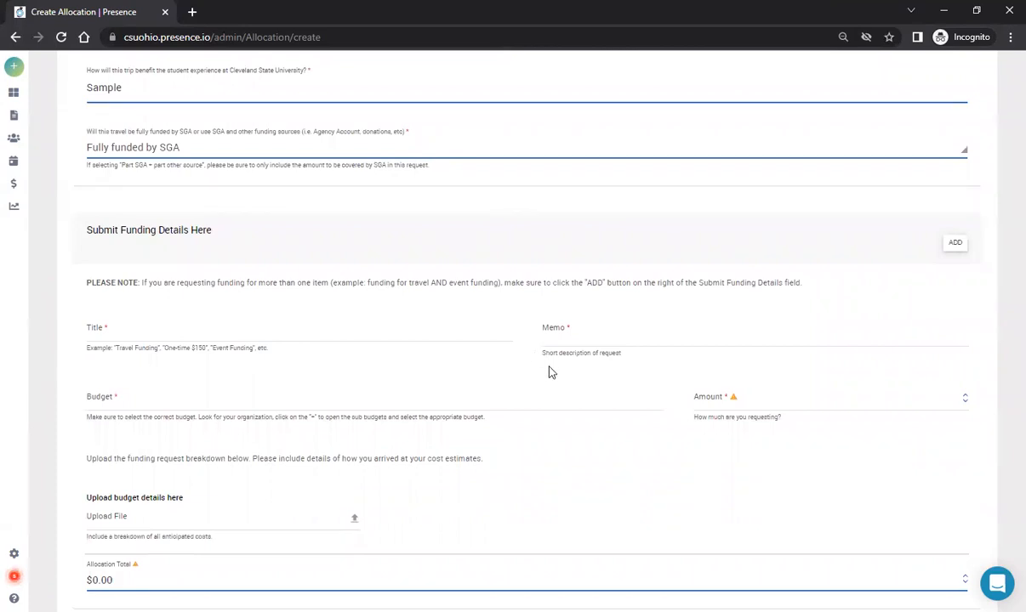
scroll(647, 361, "down", 1)
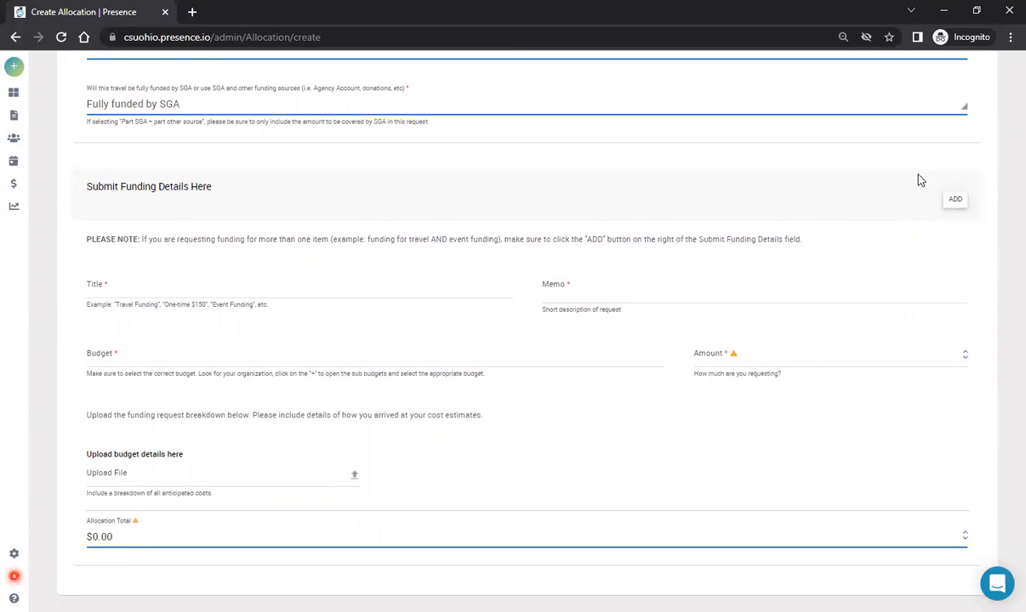
left_click(340, 289)
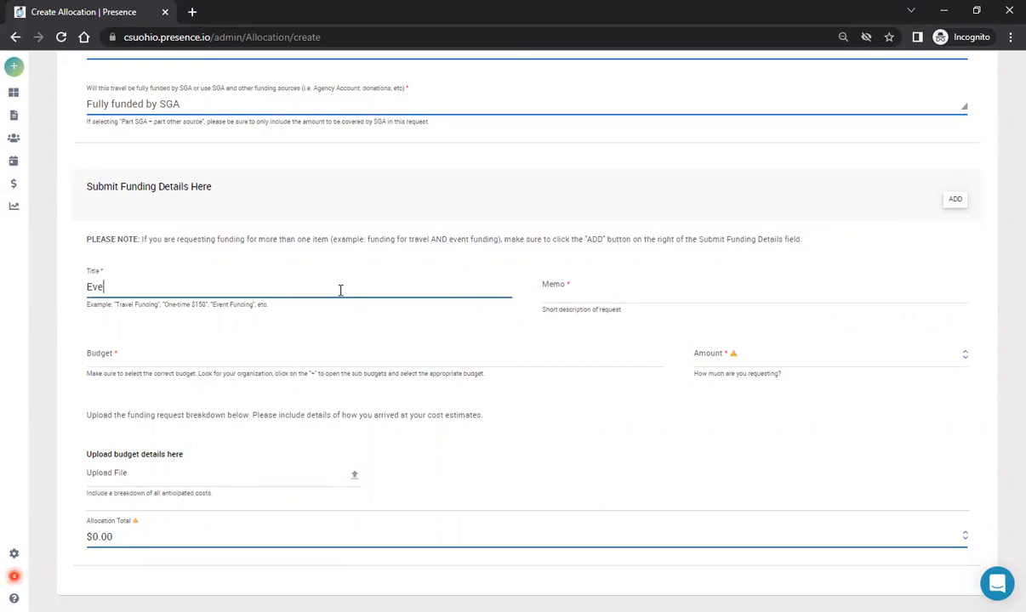
left_click(577, 292)
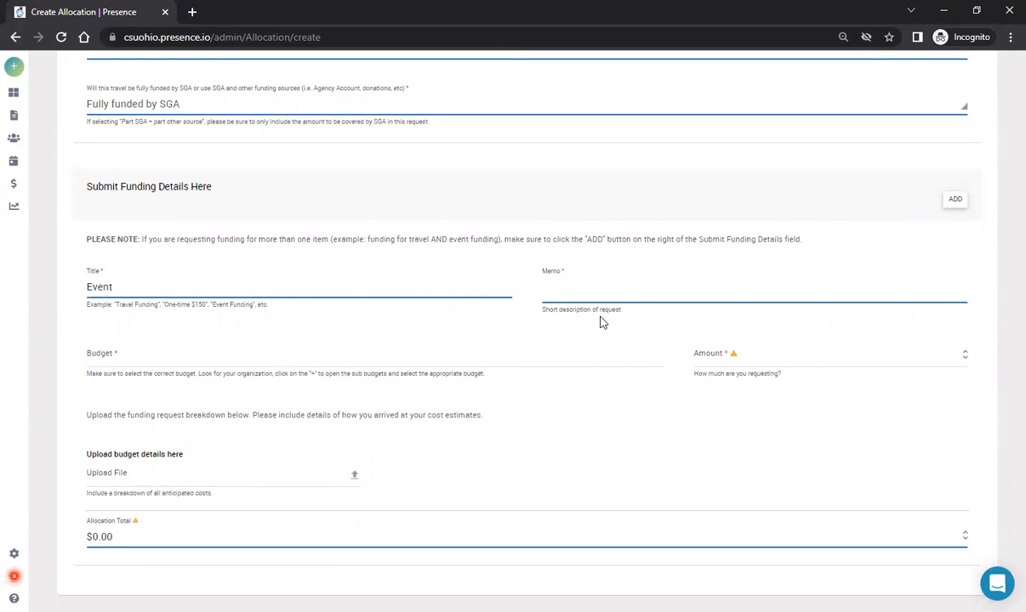
type("money to pay for event")
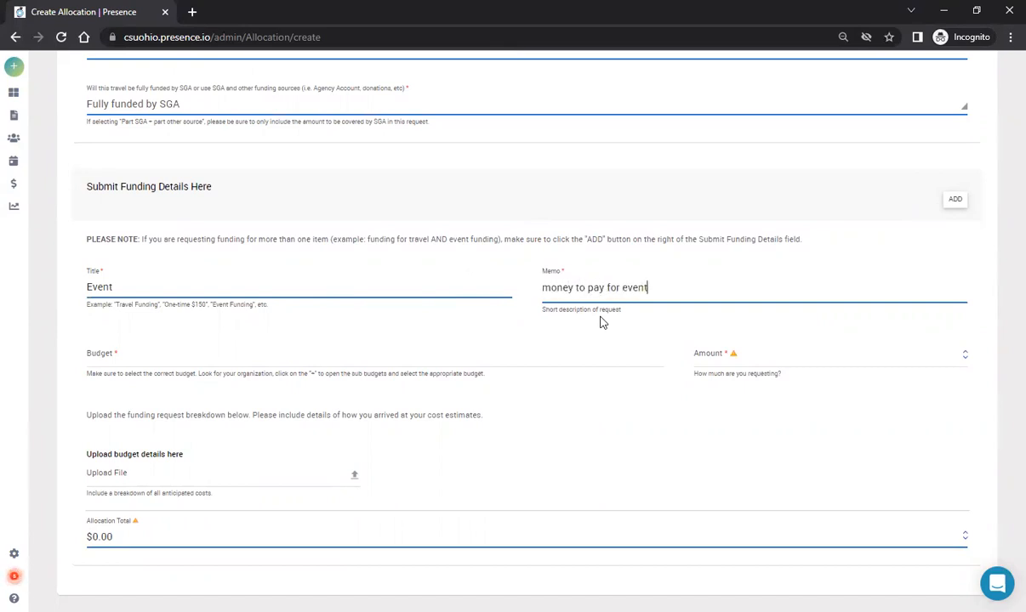
Step: Select SGA Event Funding, under The Fake Organization's SGA Funding, as the budget for the event item
left_click(342, 355)
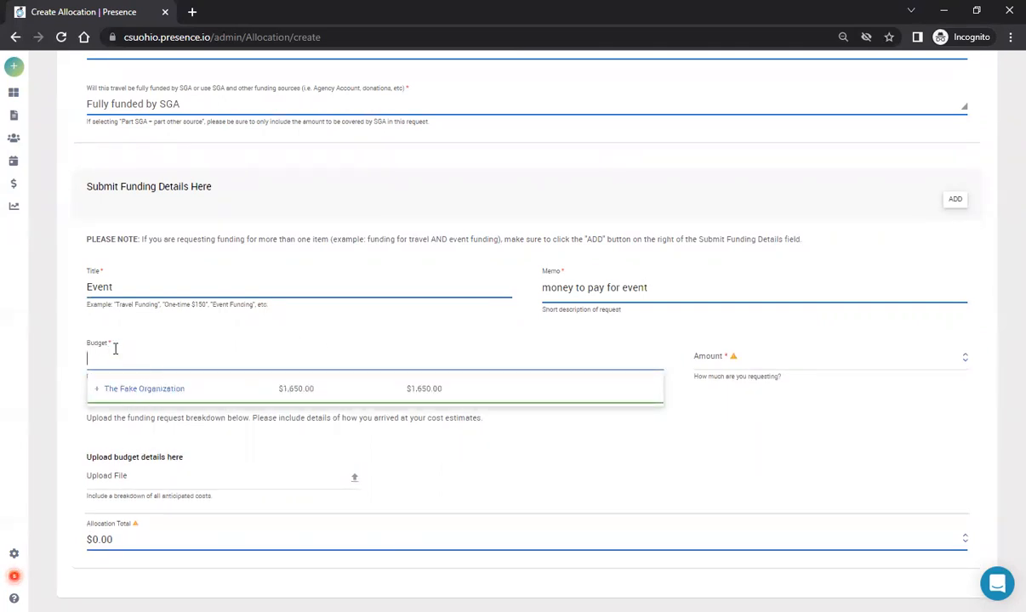
left_click(97, 391)
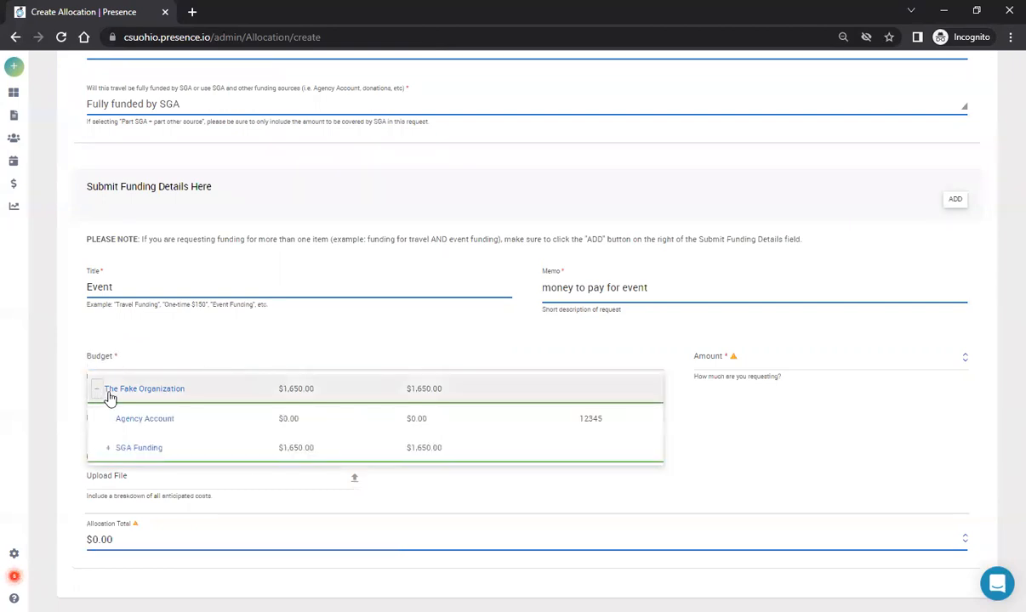
left_click(108, 448)
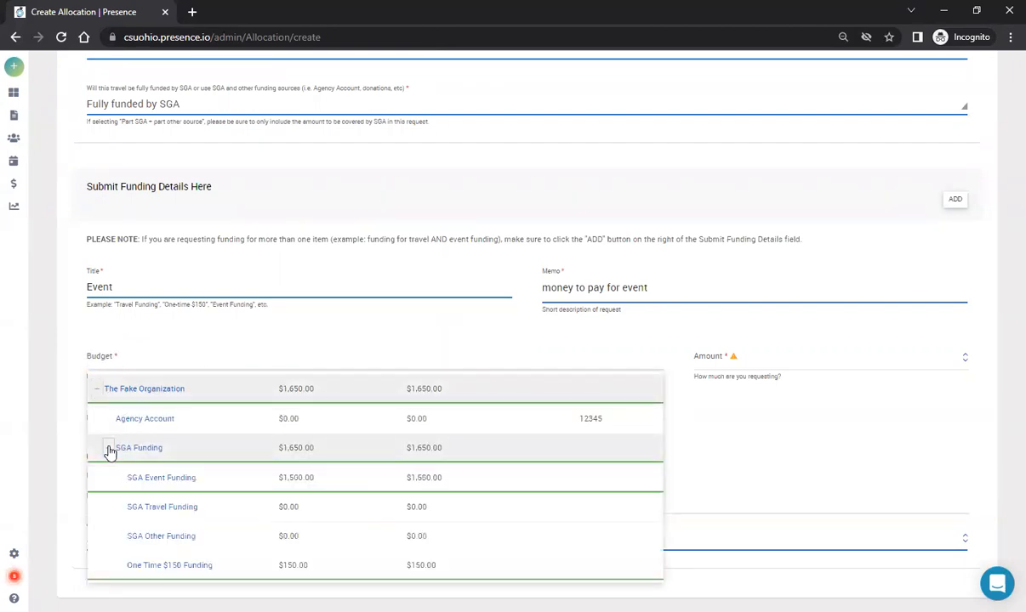
left_click(160, 479)
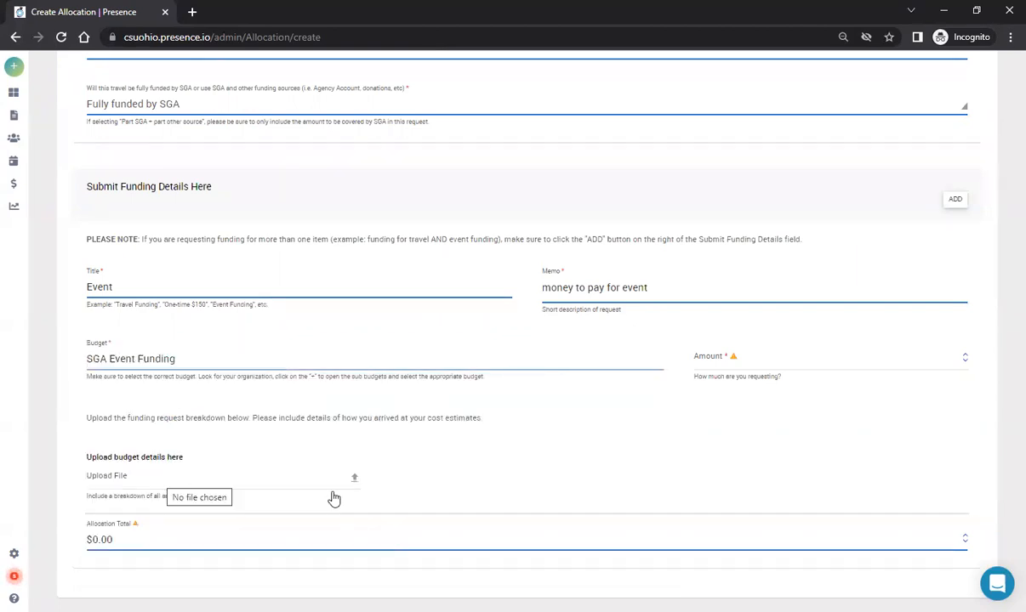
Step: Request $1,000.00 for the event item and add a second funding item to the request
left_click(762, 357)
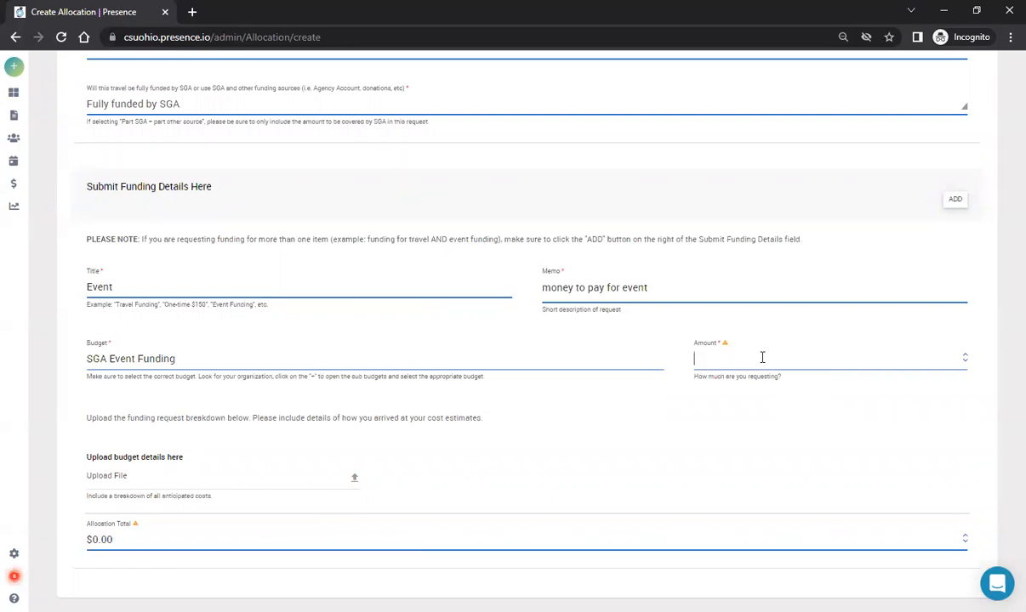
key("Tab")
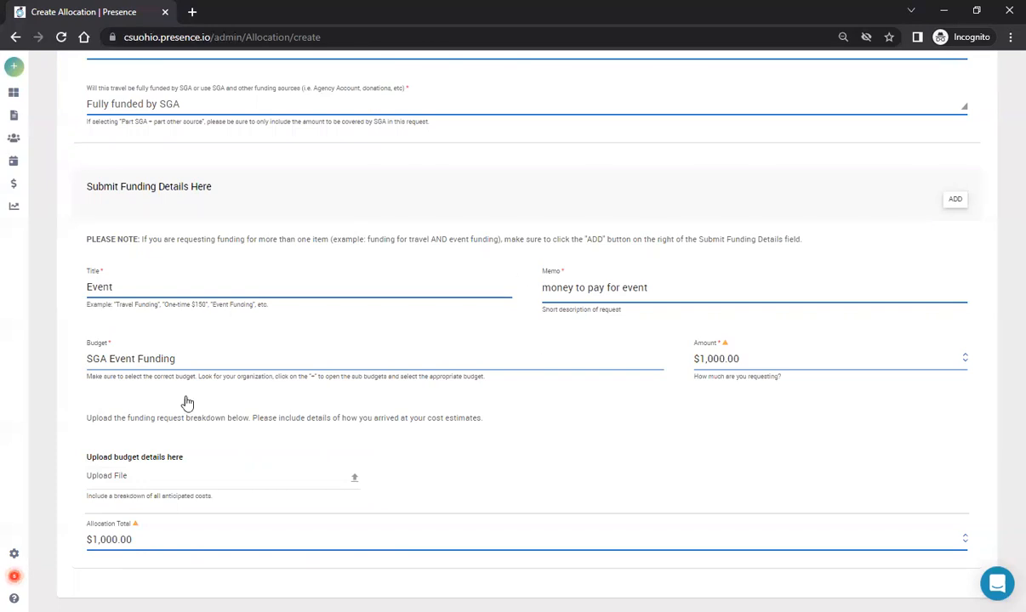
left_click(953, 202)
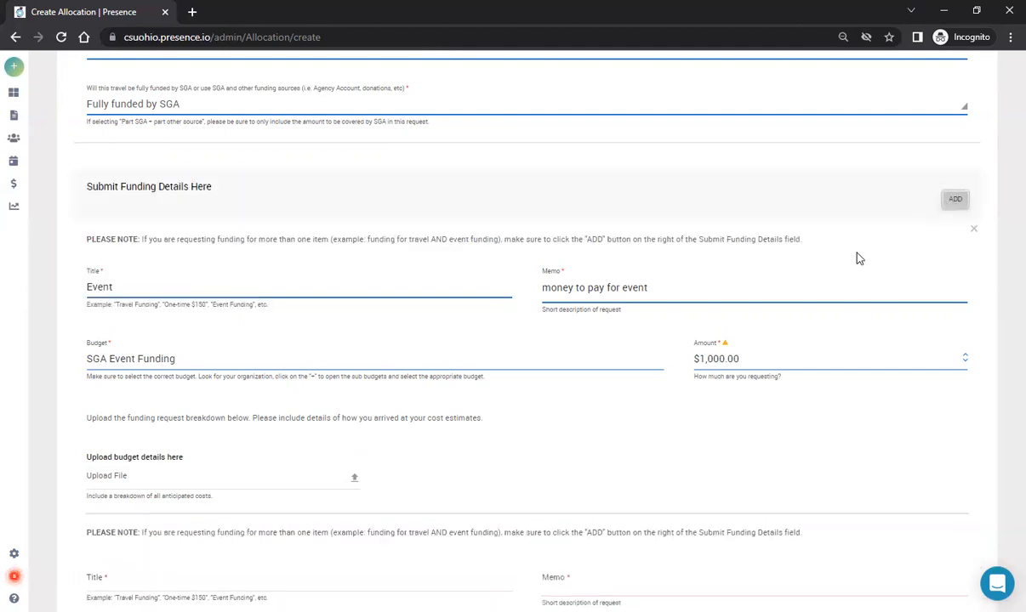
Step: Enter Travel as the second funding item's title and "money for conference" as its memo
scroll(808, 238, "down", 2)
scroll(466, 354, "down", 2)
left_click(332, 295)
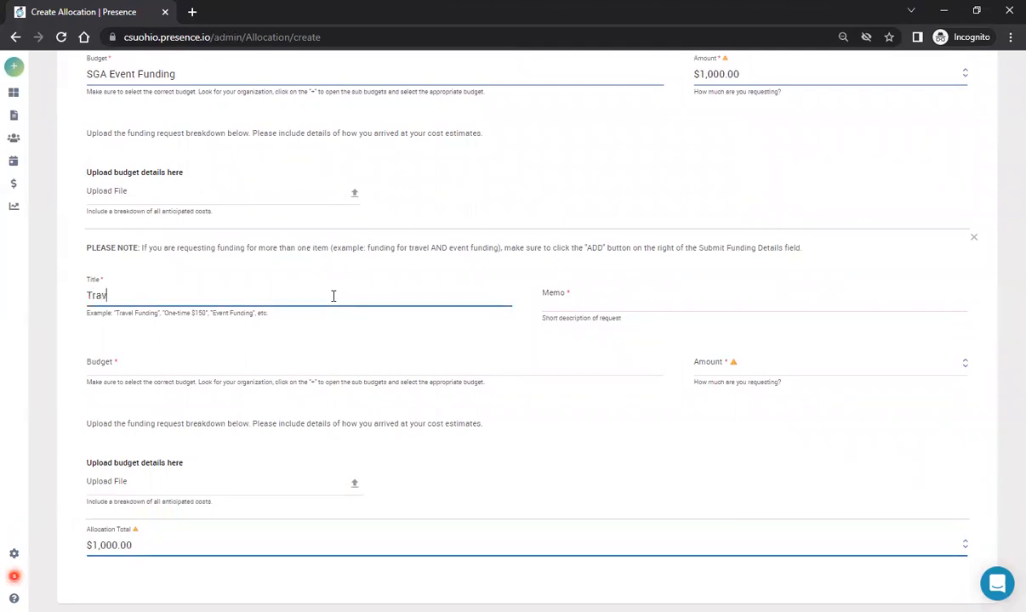
key("Tab")
type("money for conference")
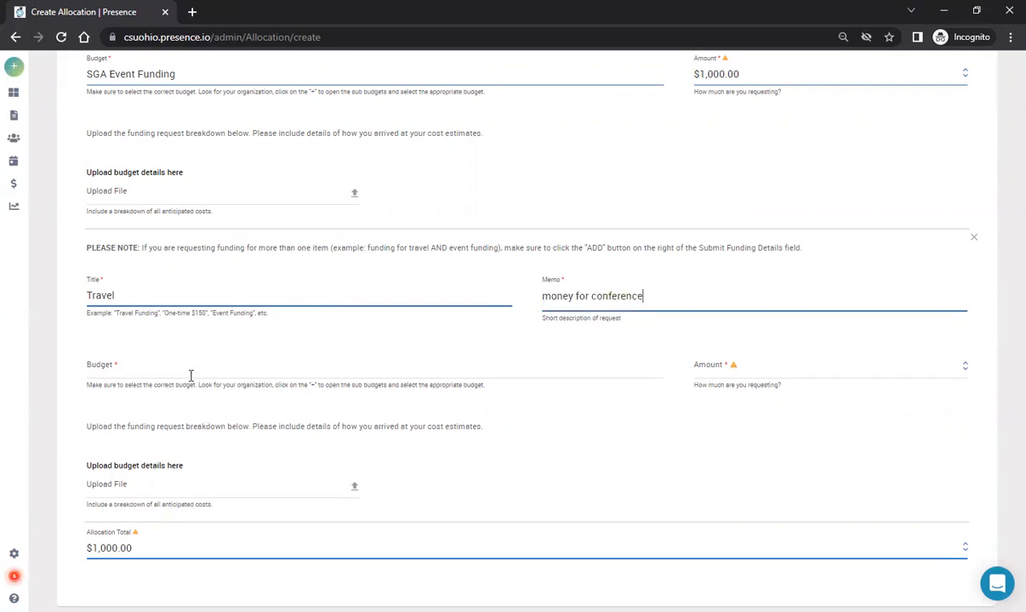
Step: Assign the travel item to SGA Travel Funding, under The Fake Organization's SGA Funding, and request $1,200.00
left_click(190, 375)
left_click(99, 399)
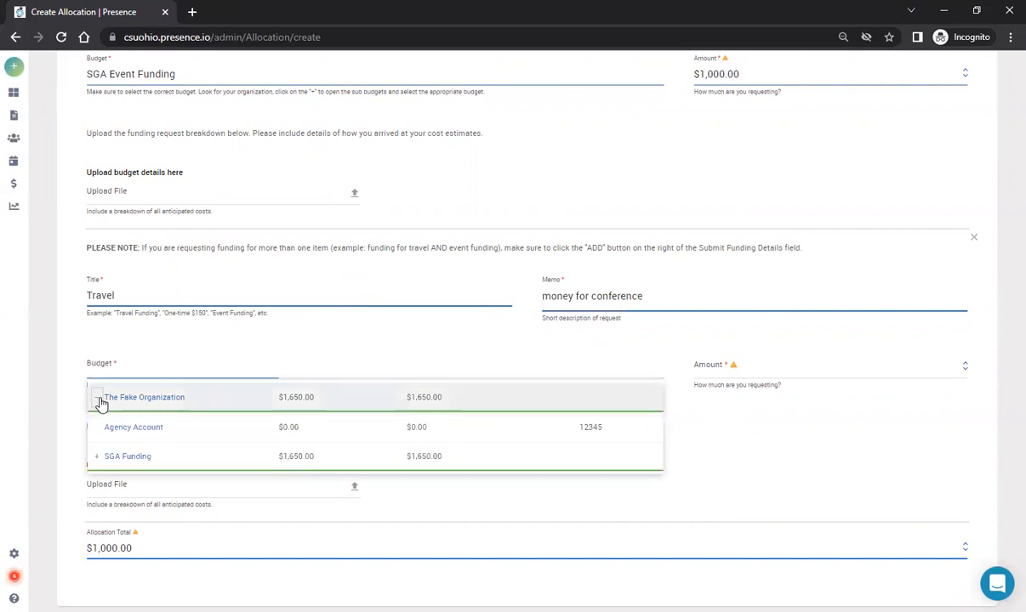
left_click(98, 446)
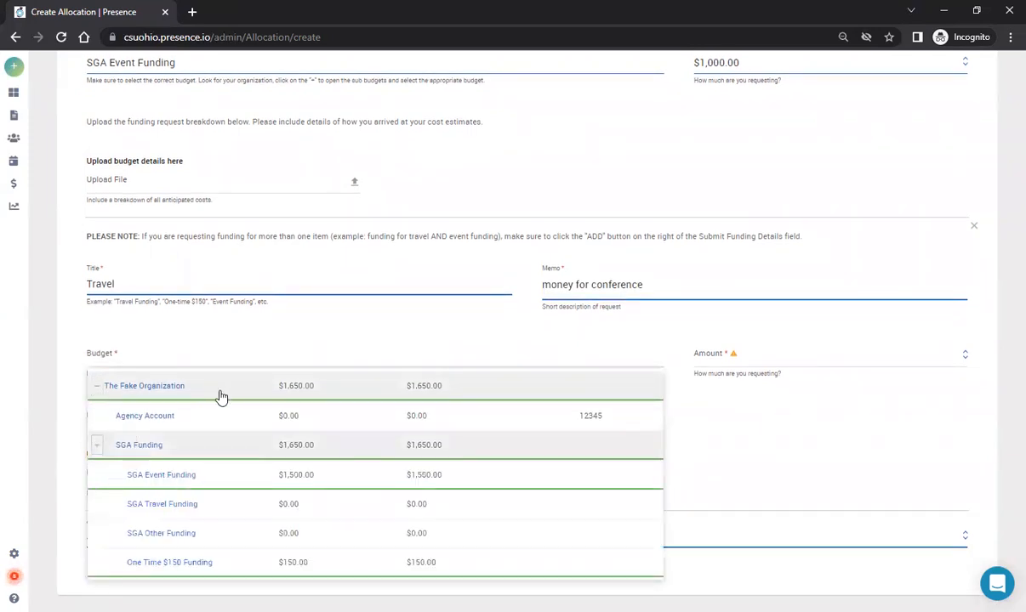
left_click(163, 505)
left_click(714, 357)
type("1200.00")
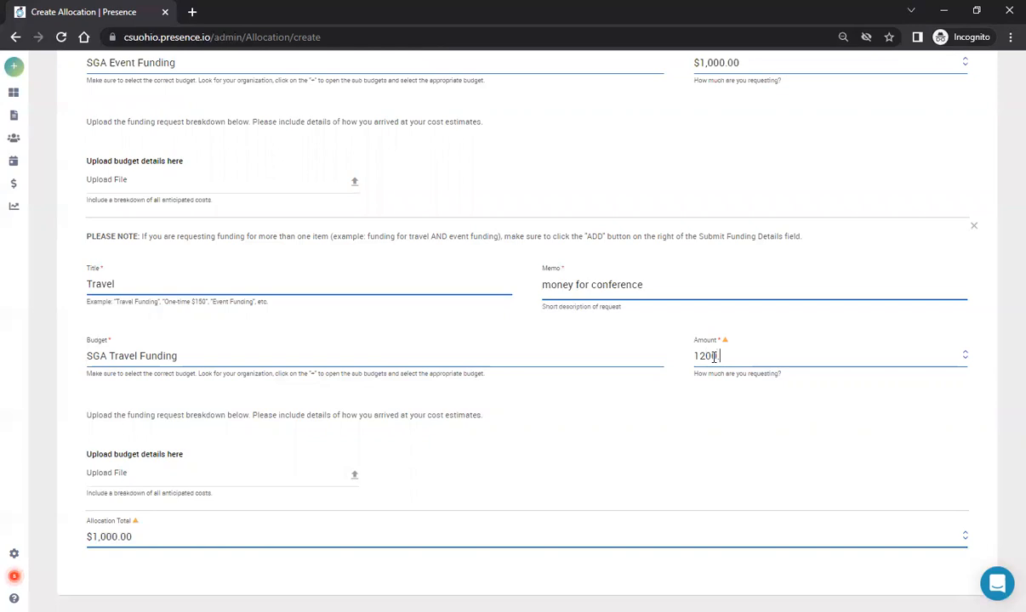
left_click(685, 423)
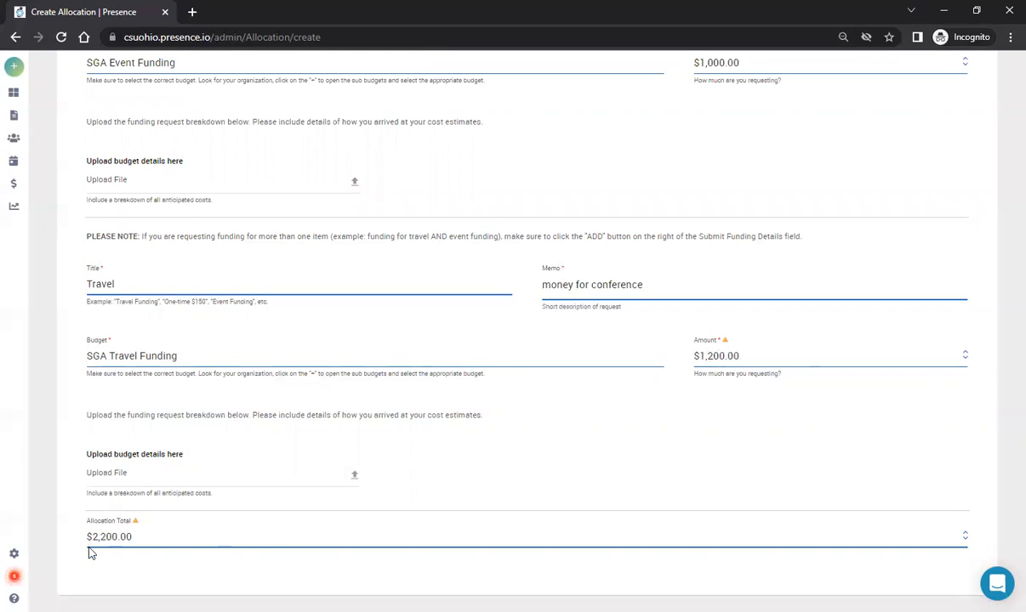
Step: Check the file chooser for the travel item's budget details without uploading anything, and review the request's opening section
left_click(142, 479)
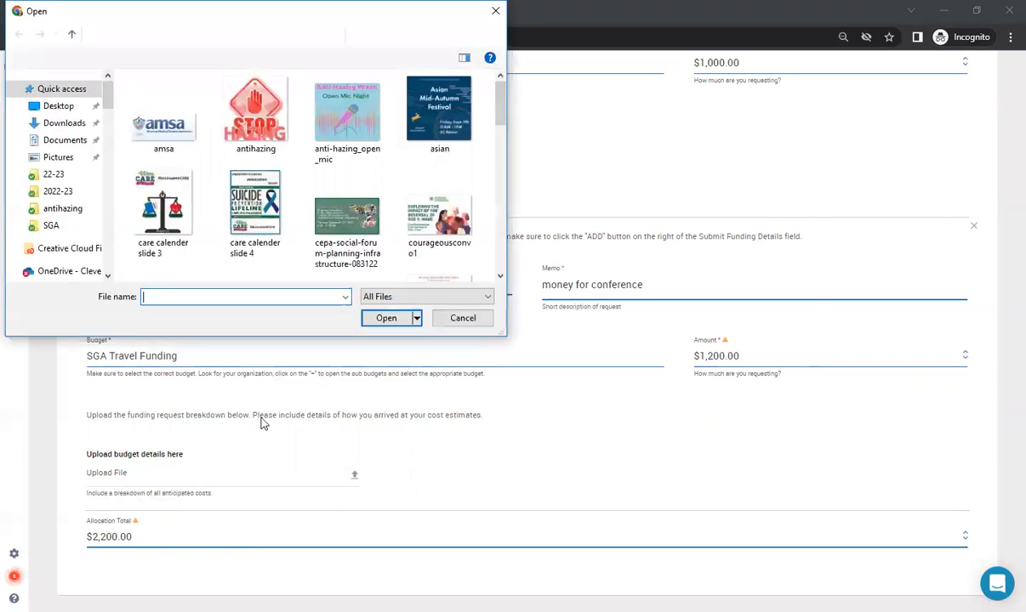
left_click(463, 318)
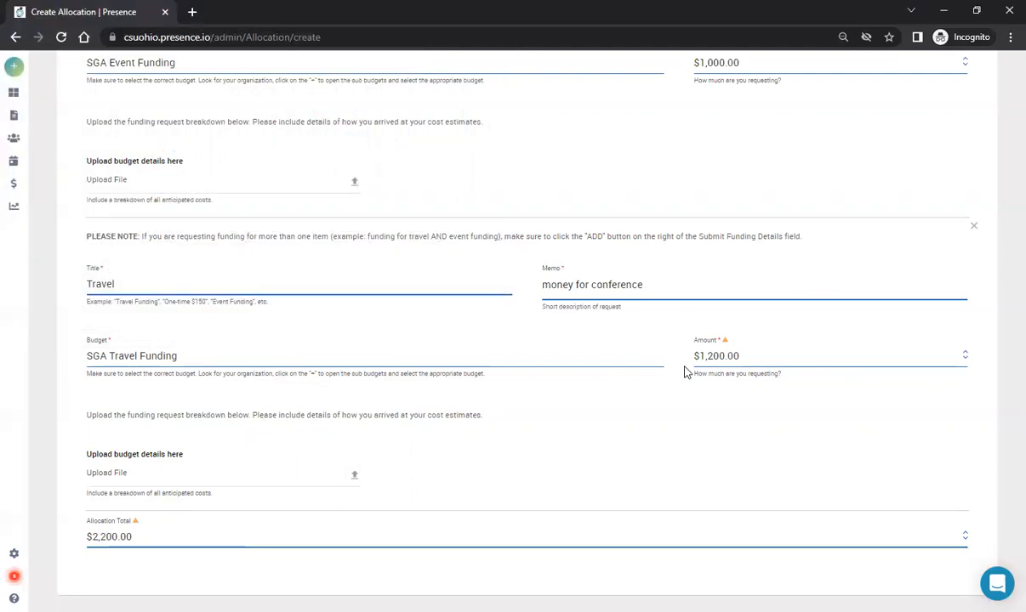
scroll(694, 453, "up", 4)
scroll(694, 455, "up", 20)
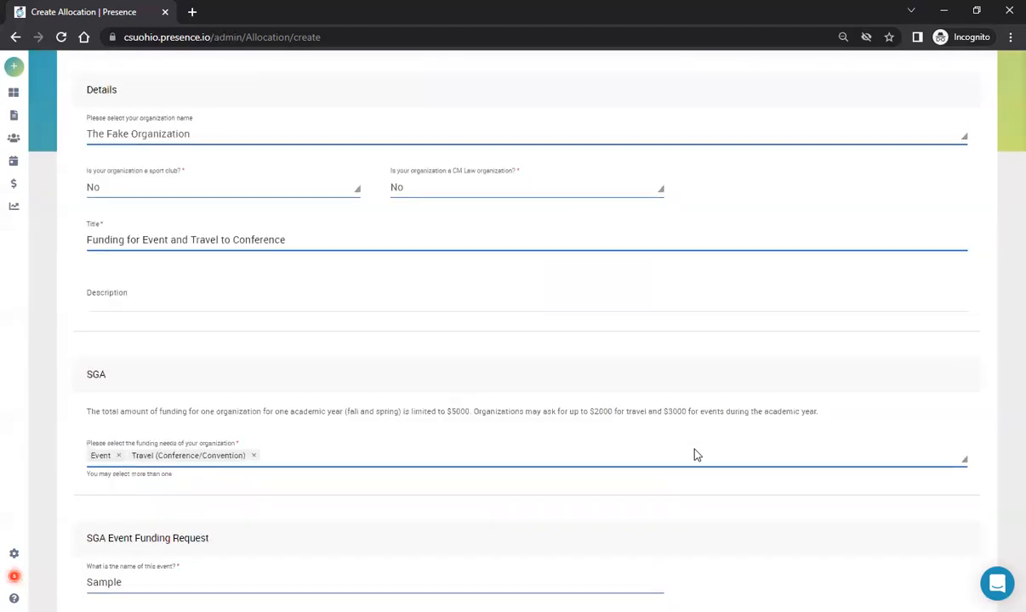
scroll(694, 455, "up", 1)
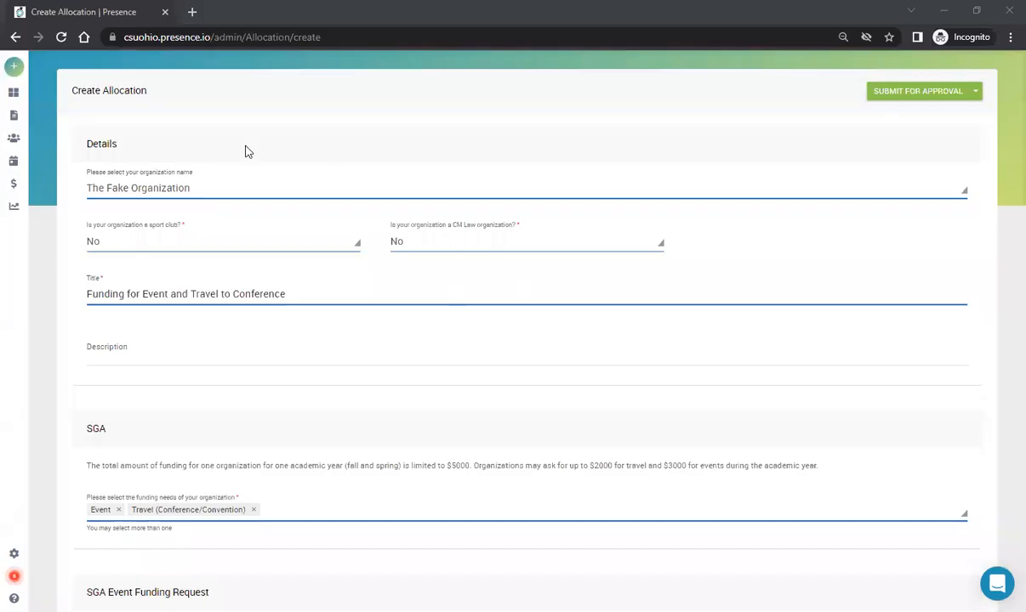
mouse_move(19, 184)
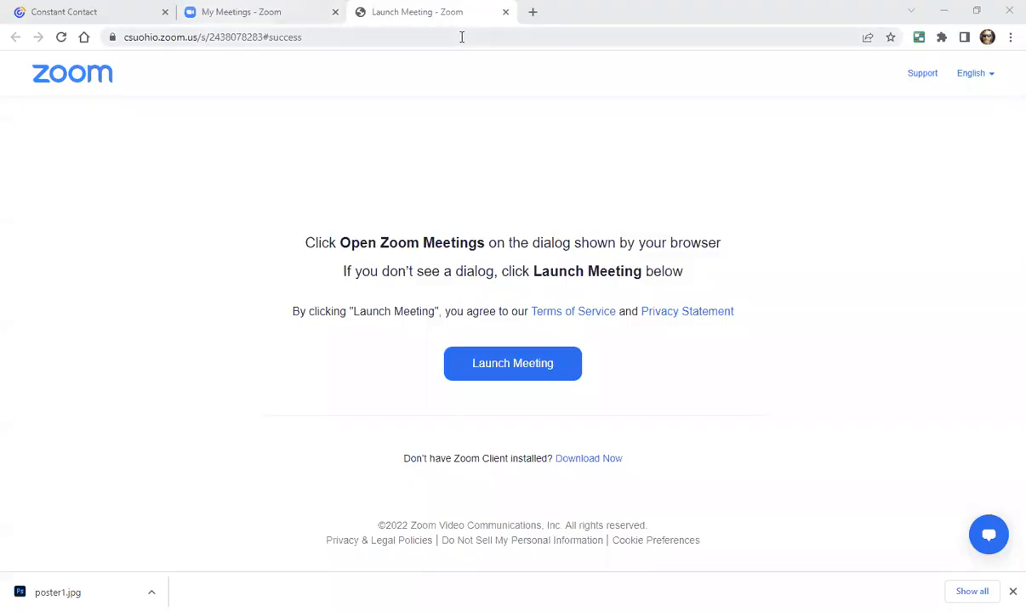
Step: Open vikesconnect.csuohio.edu in the other browser window and enter its admin dashboard
left_click(462, 37)
type("vikesconnect.csuohio.edu")
key("Return")
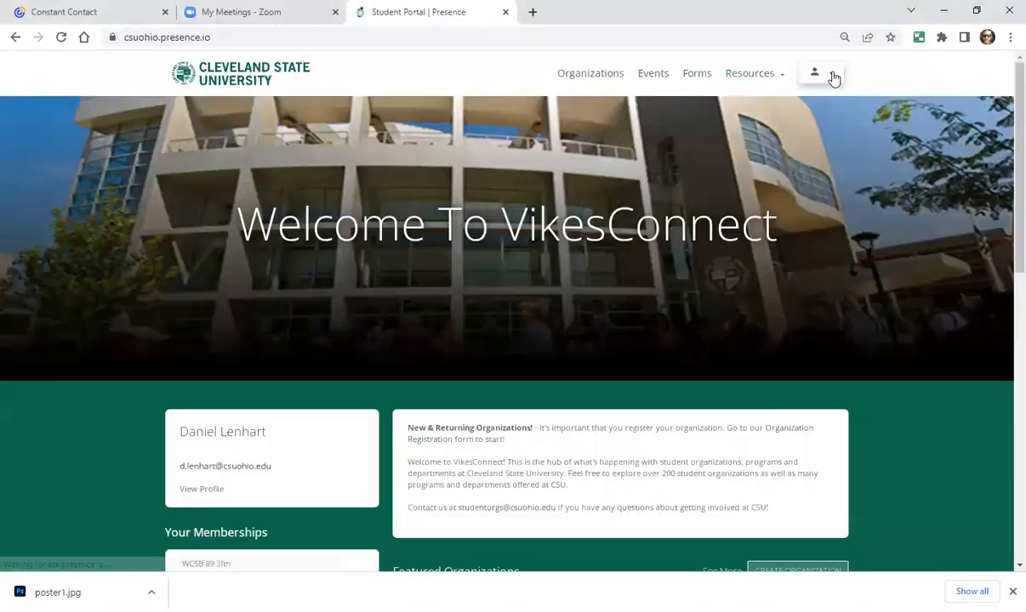
left_click(831, 74)
left_click(800, 126)
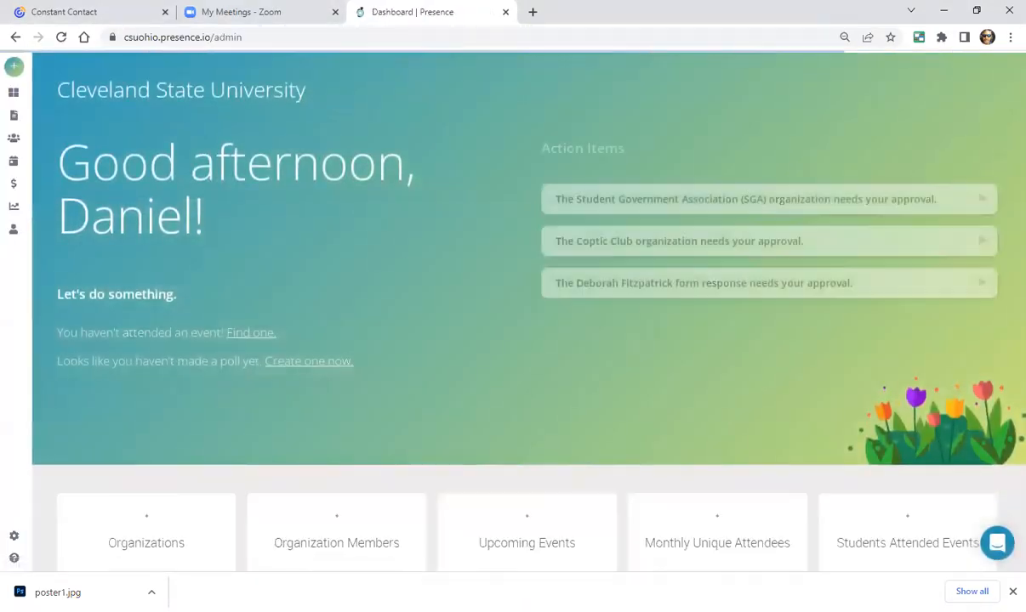
Step: Search the Organizations list for "fake"
mouse_move(62, 206)
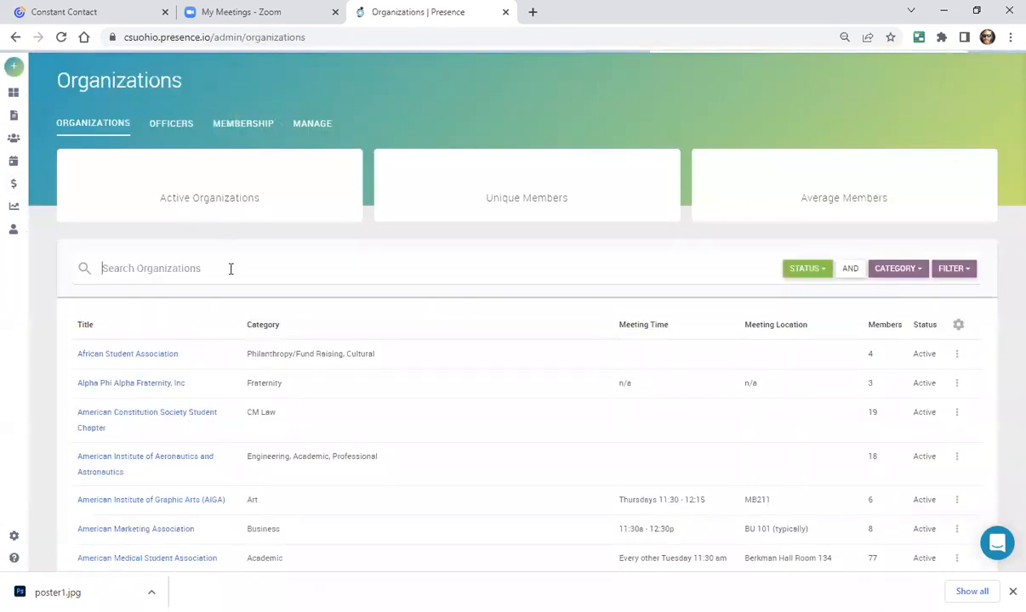
left_click(231, 269)
type("fake")
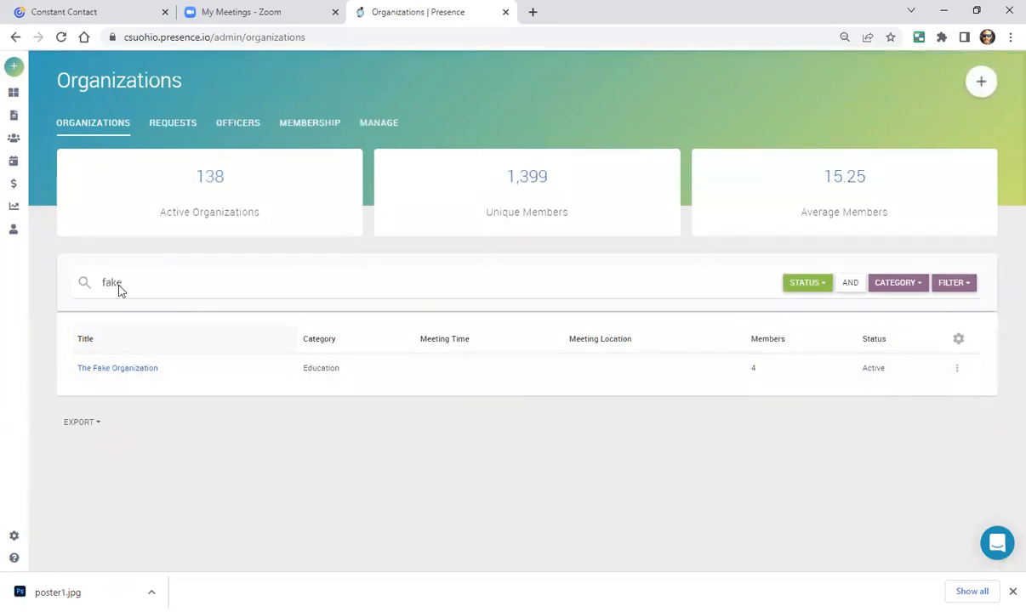
Step: Search the Finance budgets for "fake" and expand The Fake Organization down to its SGA Funding sub-budgets
left_click(18, 183)
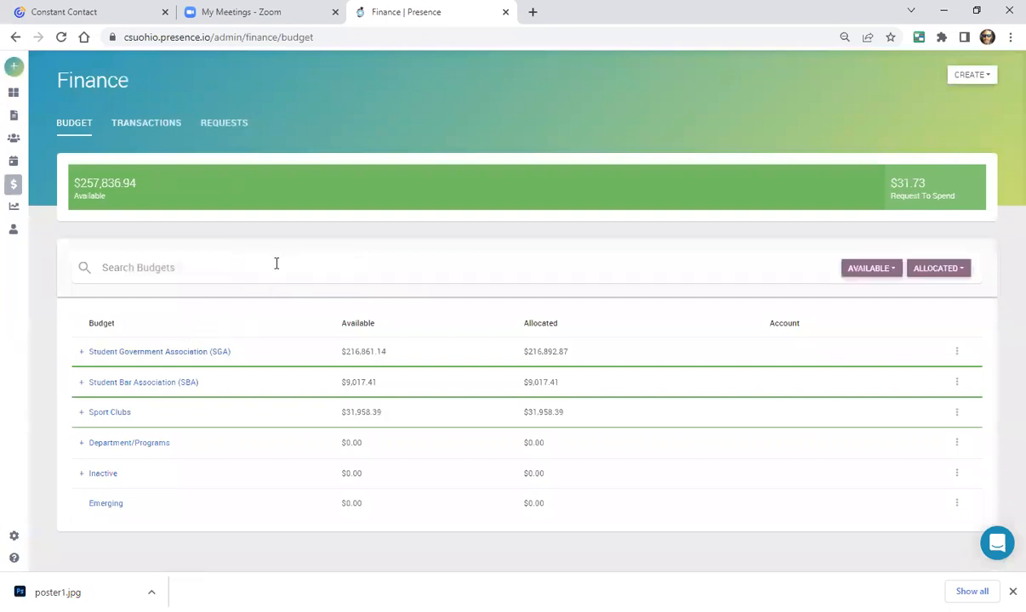
left_click(274, 269)
type("fake")
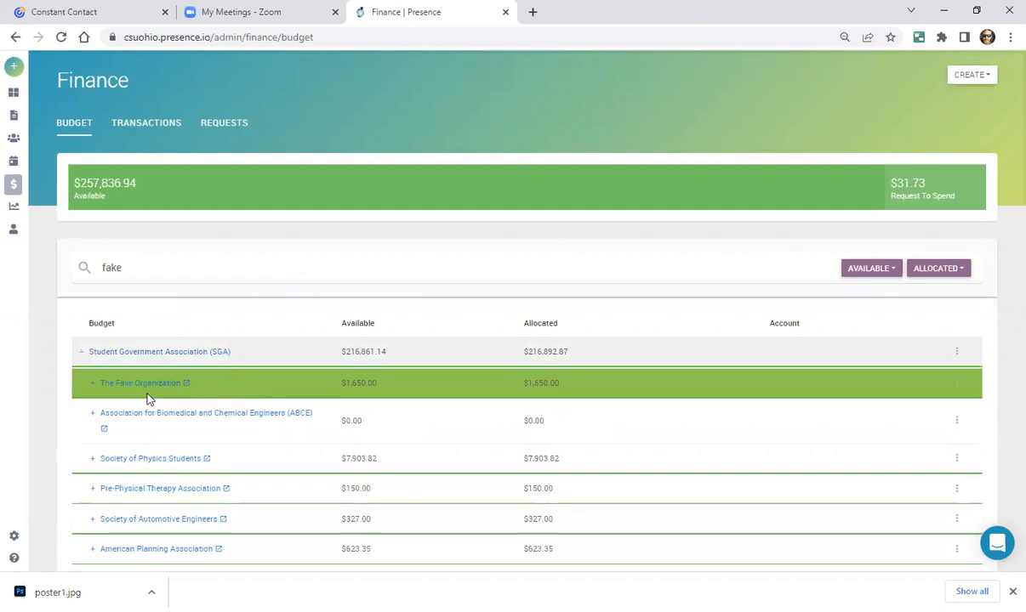
left_click(92, 384)
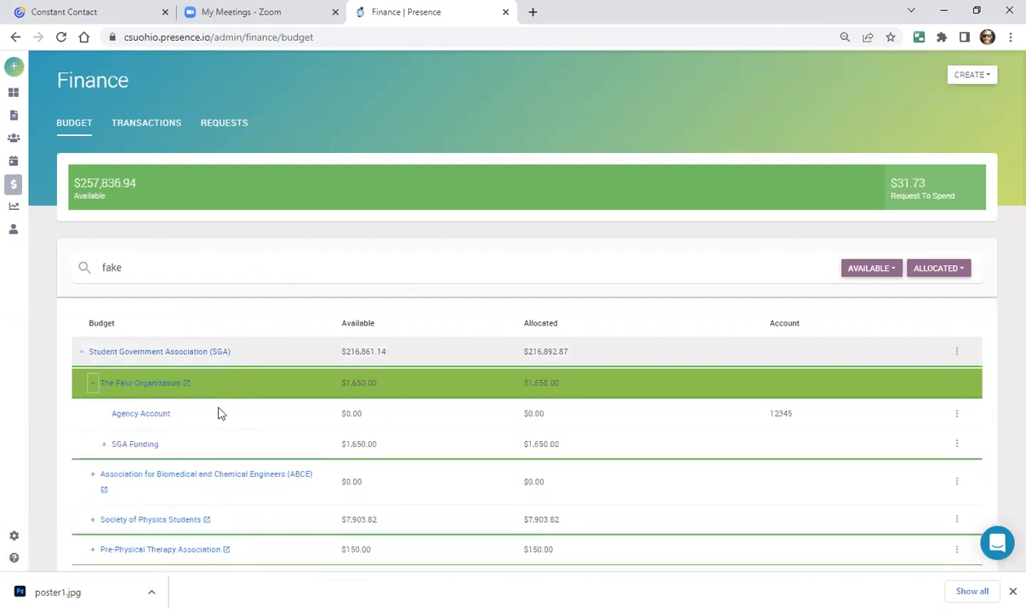
scroll(213, 408, "down", 2)
left_click(104, 303)
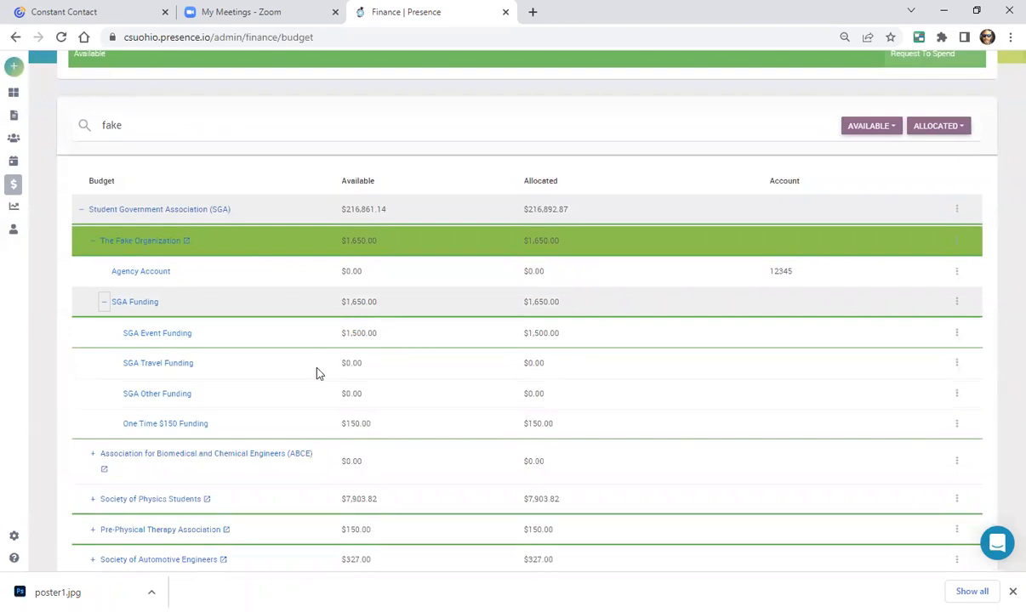
Step: Examine the available amount of The Fake Organization's One Time $150 Funding budget
scroll(317, 373, "down", 1)
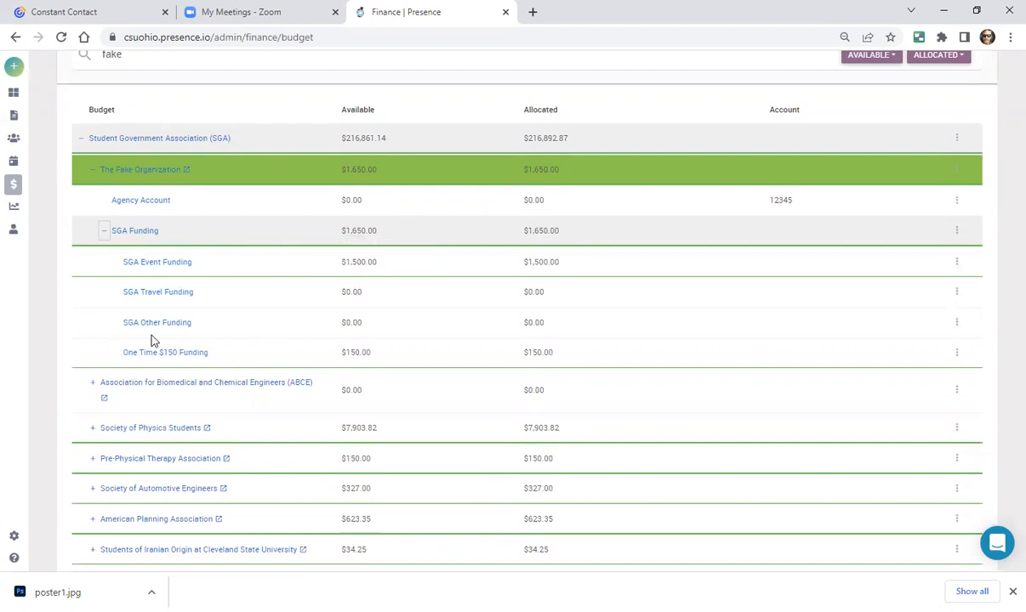
mouse_move(345, 353)
left_click_drag(343, 352, 374, 358)
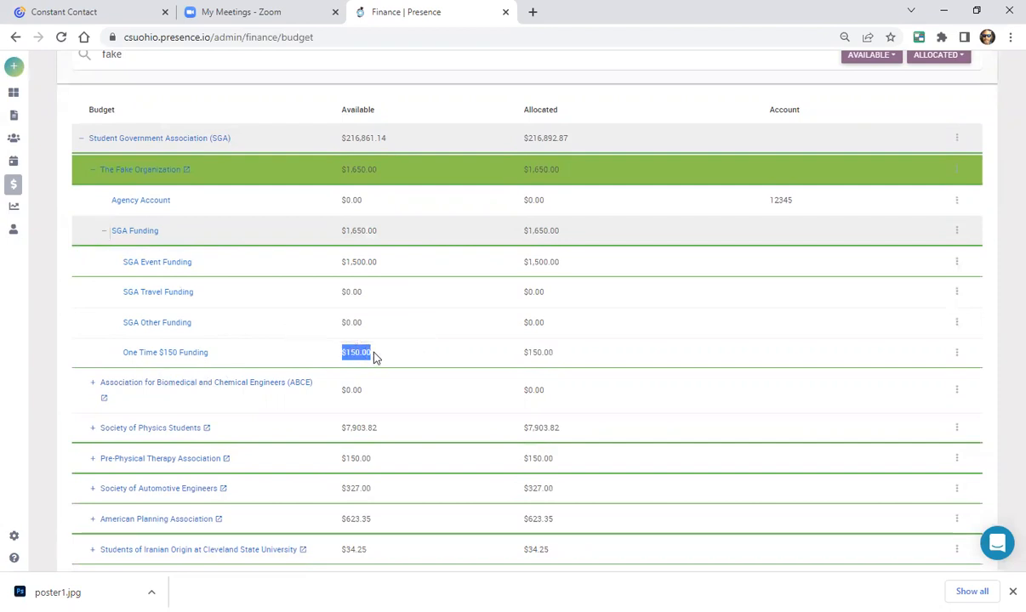
Step: Start a new expenditure request from the Finance page
scroll(428, 366, "up", 3)
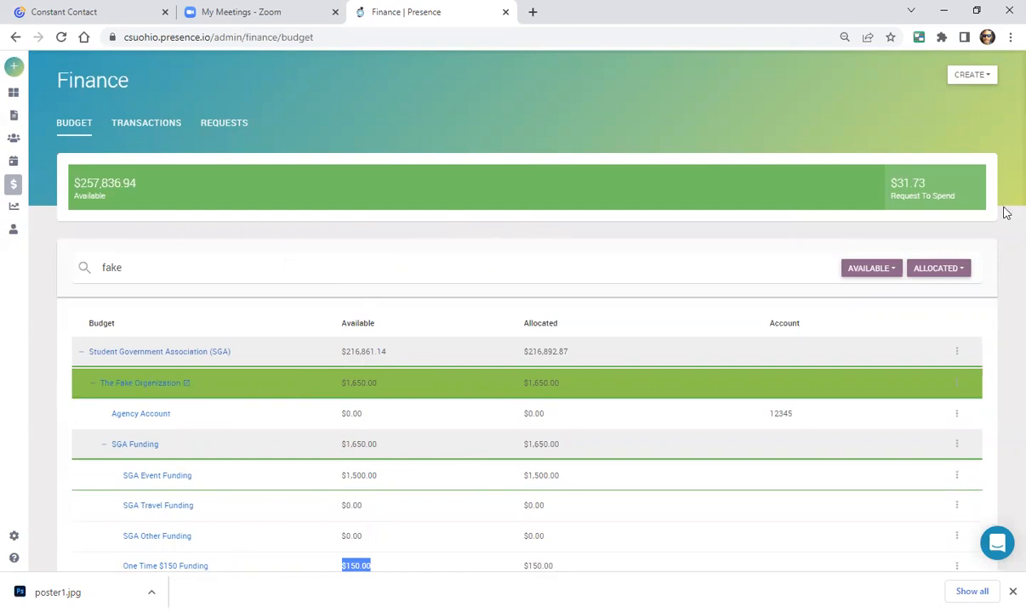
left_click(971, 75)
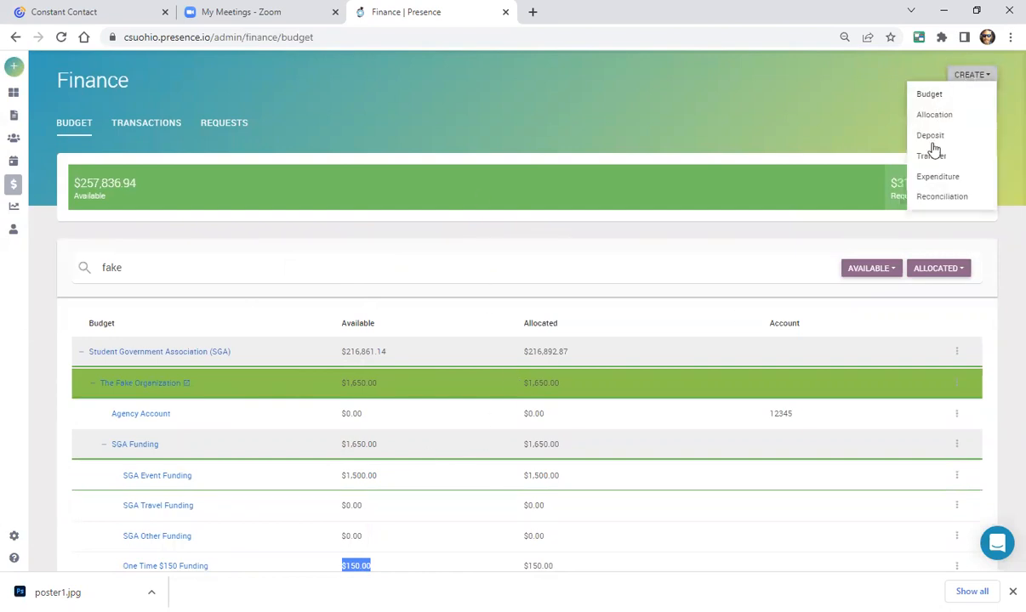
left_click(936, 175)
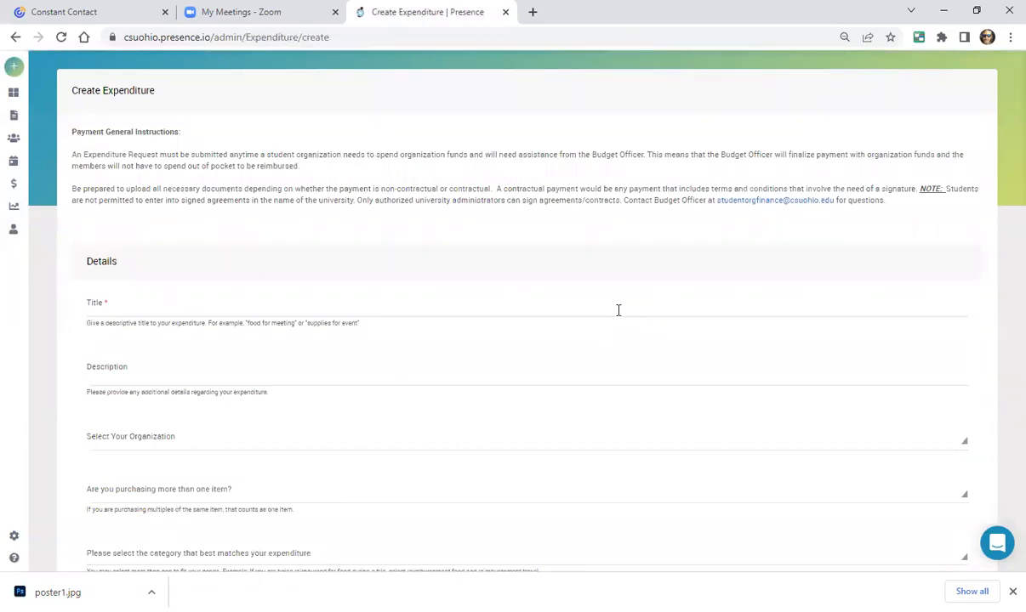
Step: Select SGA Event Funding, under The Fake Organization's SGA Funding within Student Government Association (SGA), as the expenditure item's budget
scroll(618, 310, "down", 5)
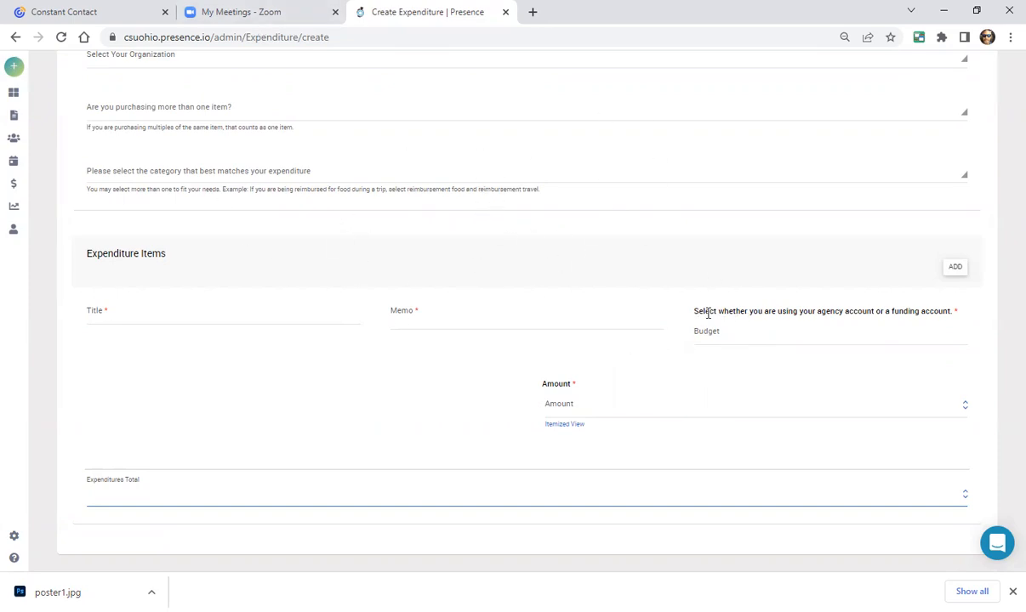
left_click(778, 336)
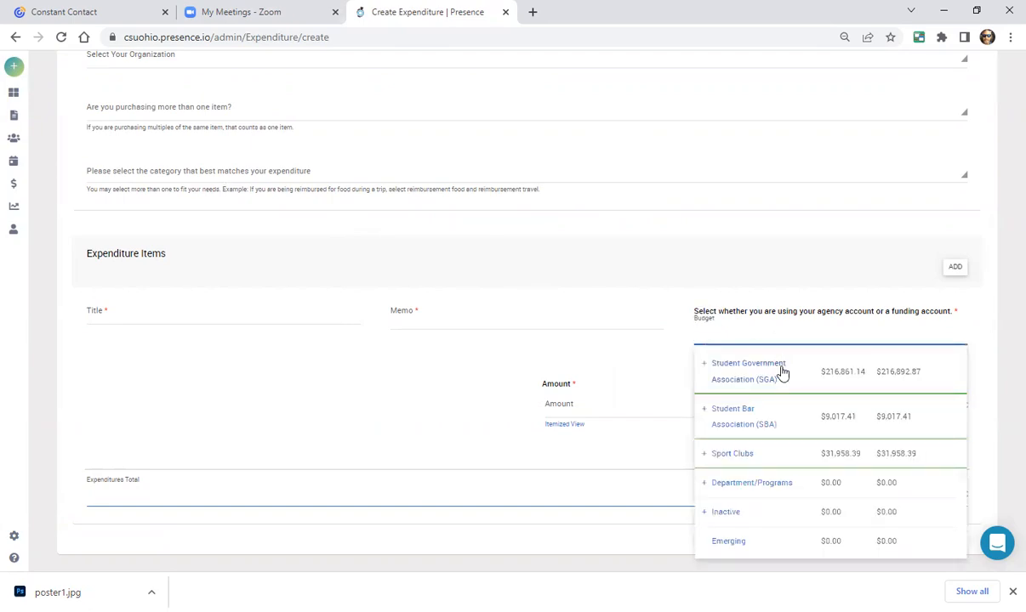
left_click(705, 365)
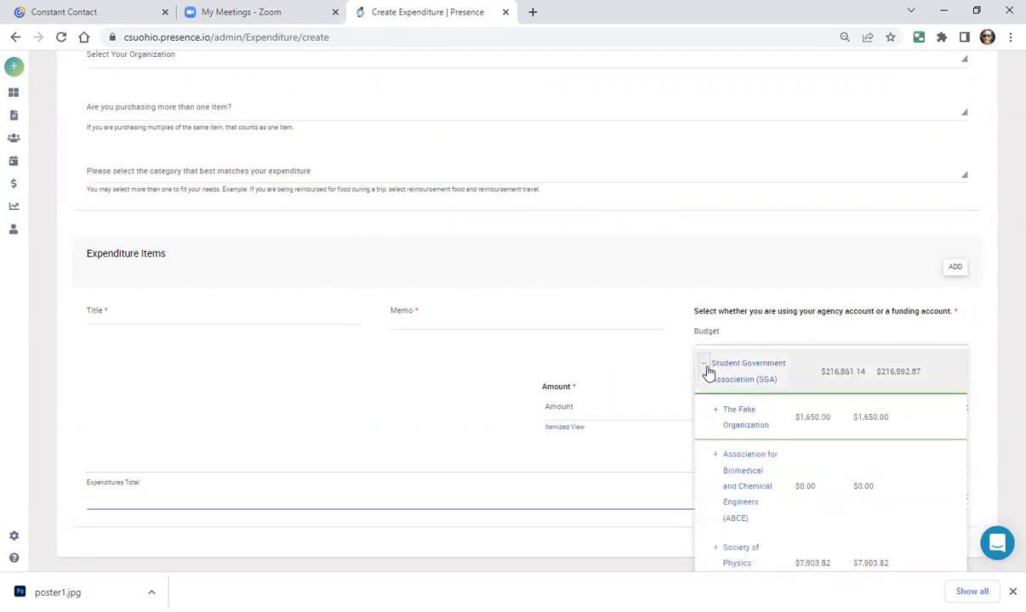
left_click(717, 412)
scroll(800, 452, "down", 3)
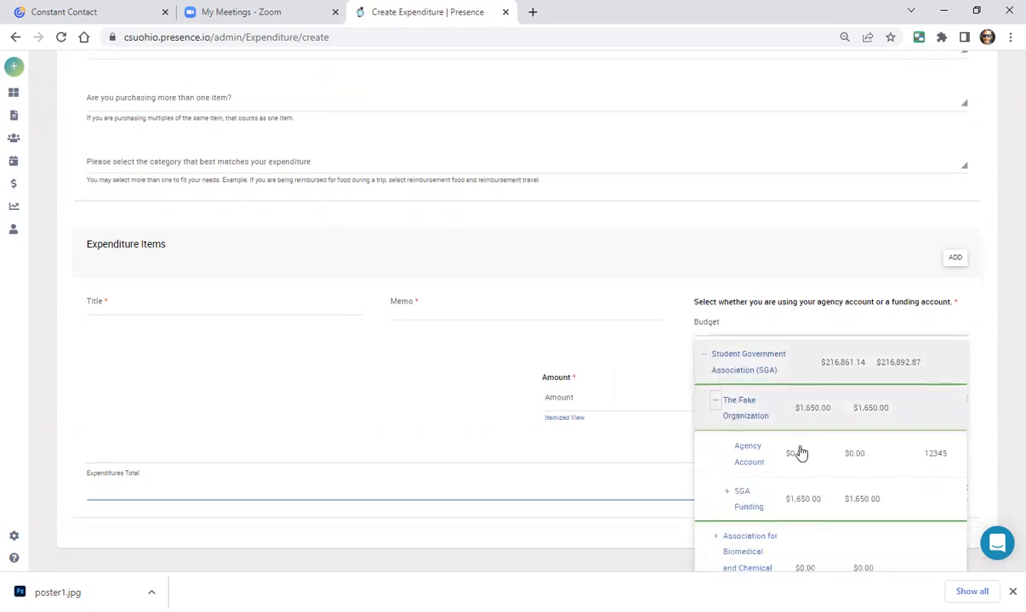
left_click(728, 294)
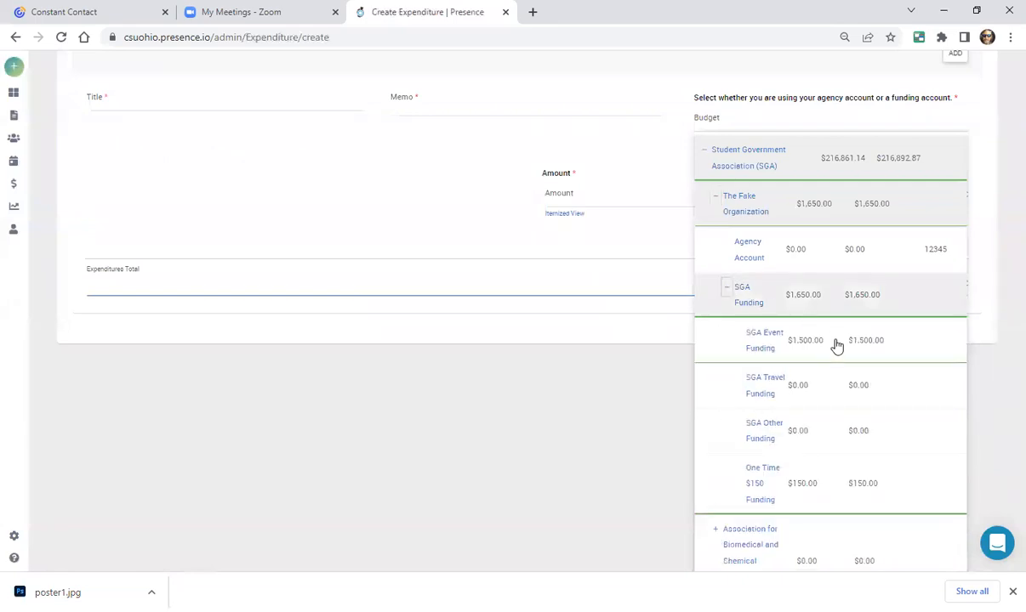
scroll(836, 346, "down", 1)
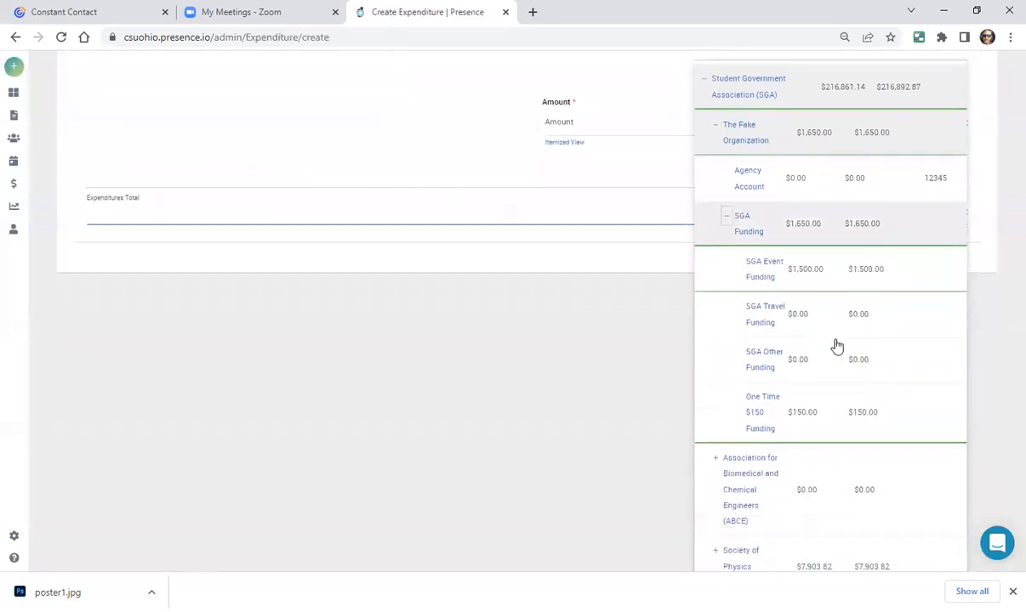
left_click(762, 272)
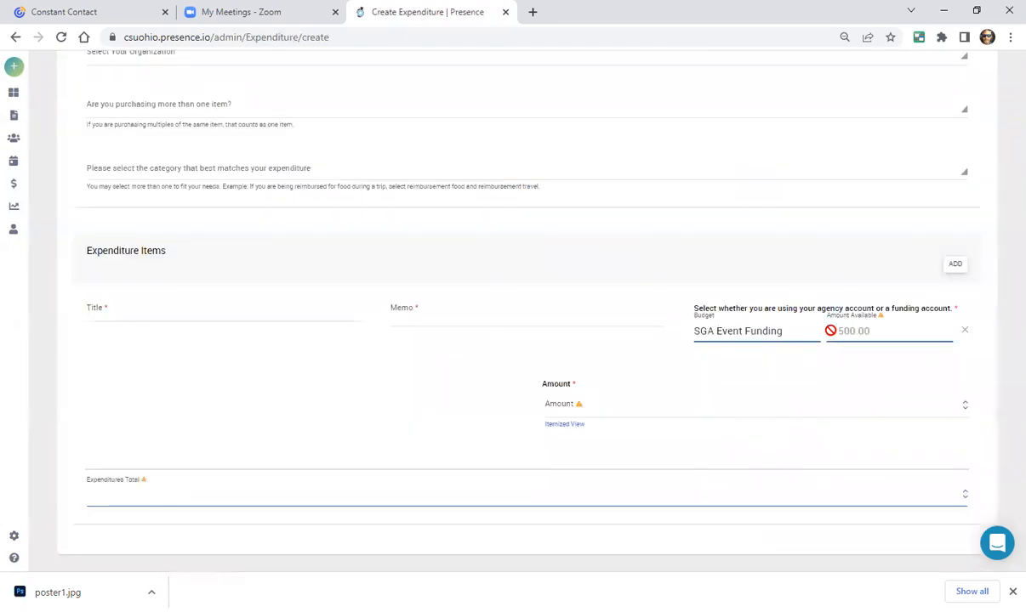